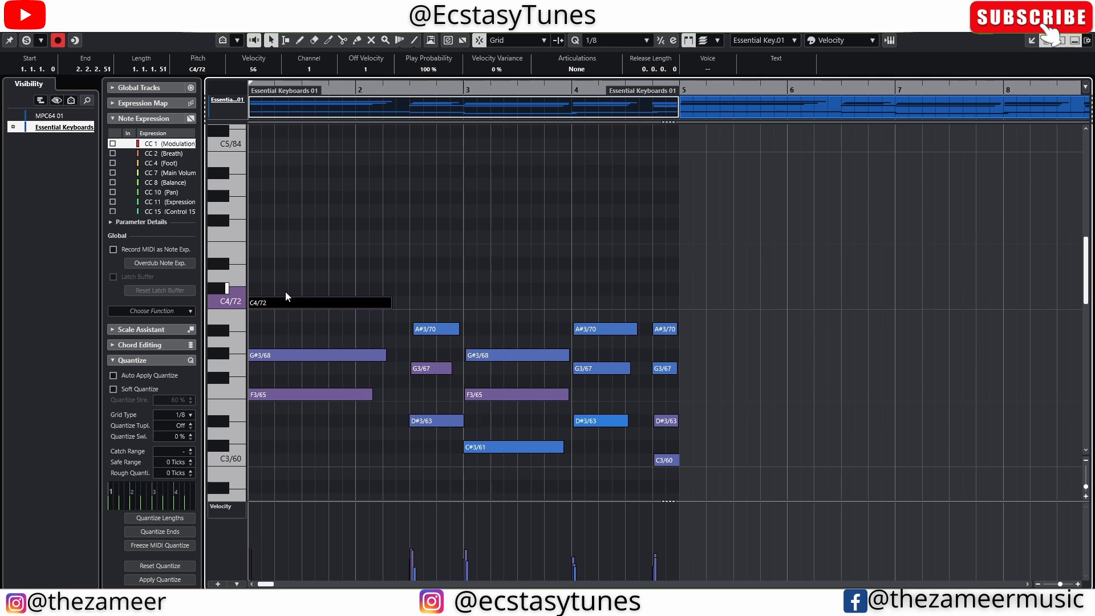
{"action": "mouse_move", "coordinate": [281, 307]}
{"action": "left_mouse_down"}
{"action": "mouse_move", "coordinate": [288, 296]}
{"action": "mouse_move", "coordinate": [285, 305]}
{"action": "left_mouse_up"}
{"action": "left_click", "coordinate": [341, 254]}
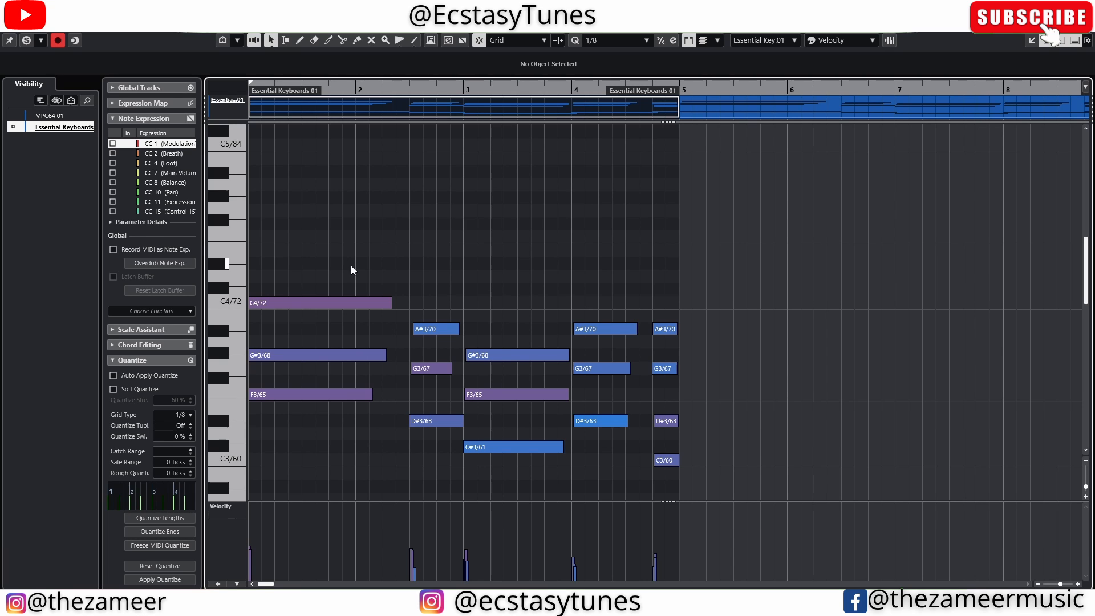
{"action": "left_click_drag", "start_coordinate": [361, 255], "coordinate": [312, 321]}
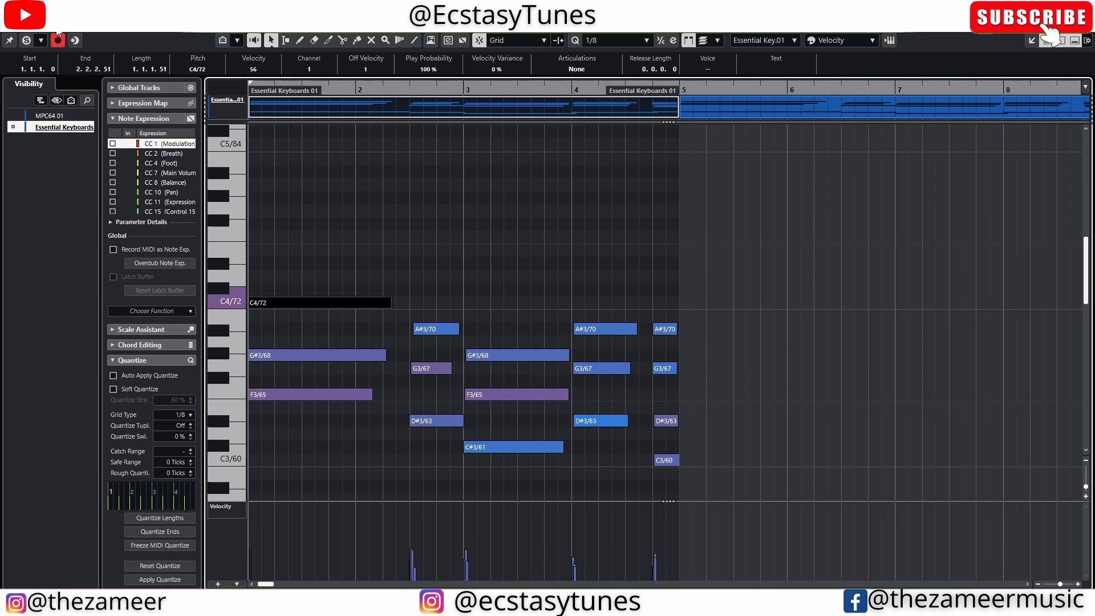
{"action": "left_click", "coordinate": [285, 251]}
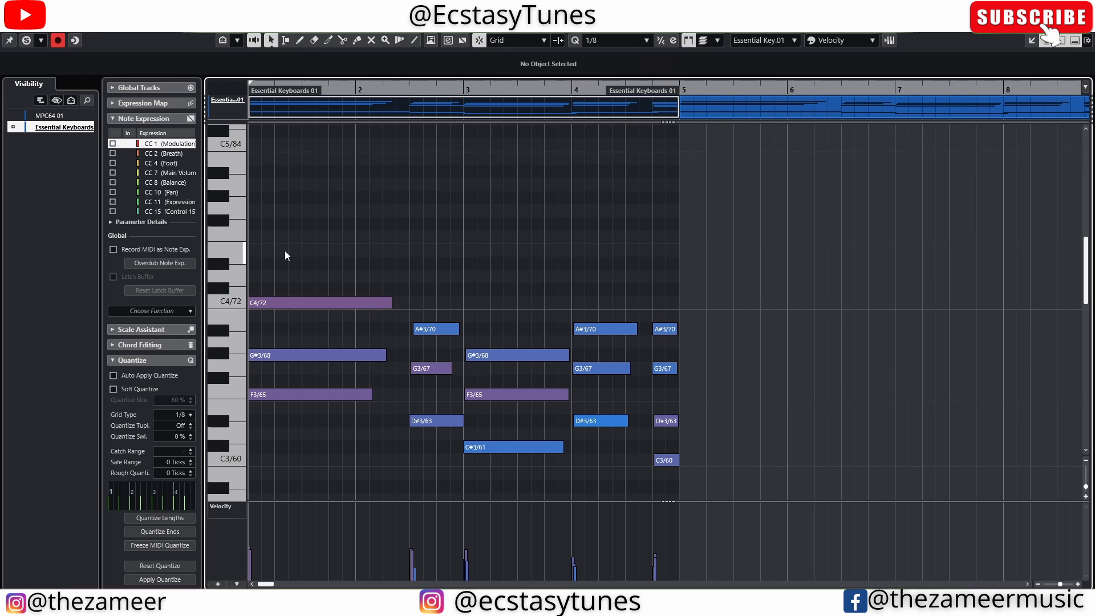
Try setting the pitch of the C4 note in bar 1 to F5, and undo the change
{"action": "left_click", "coordinate": [285, 303]}
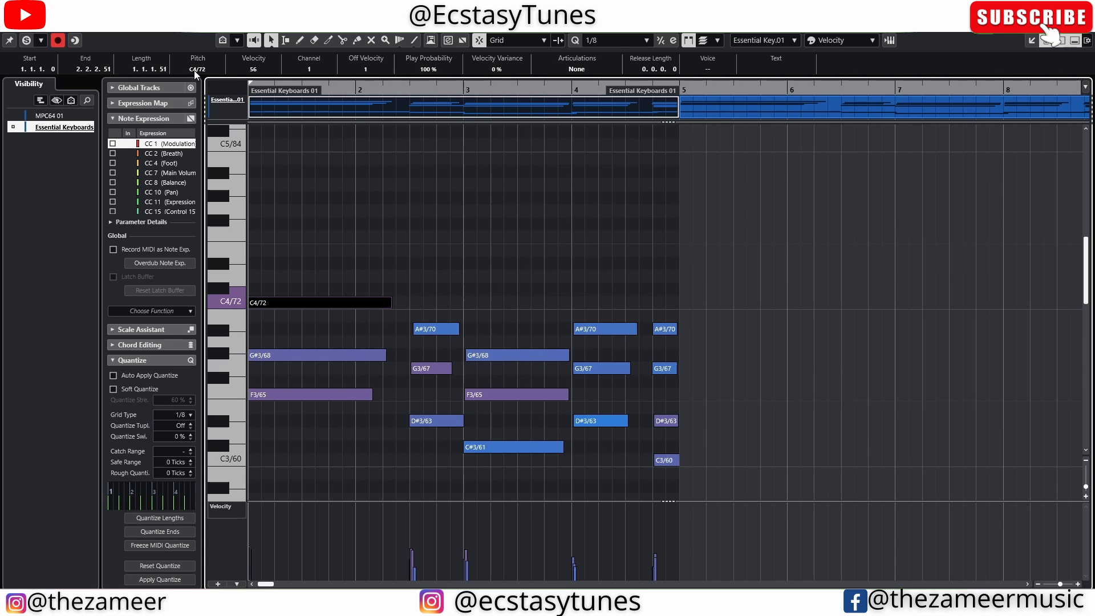
{"action": "left_click", "coordinate": [195, 69]}
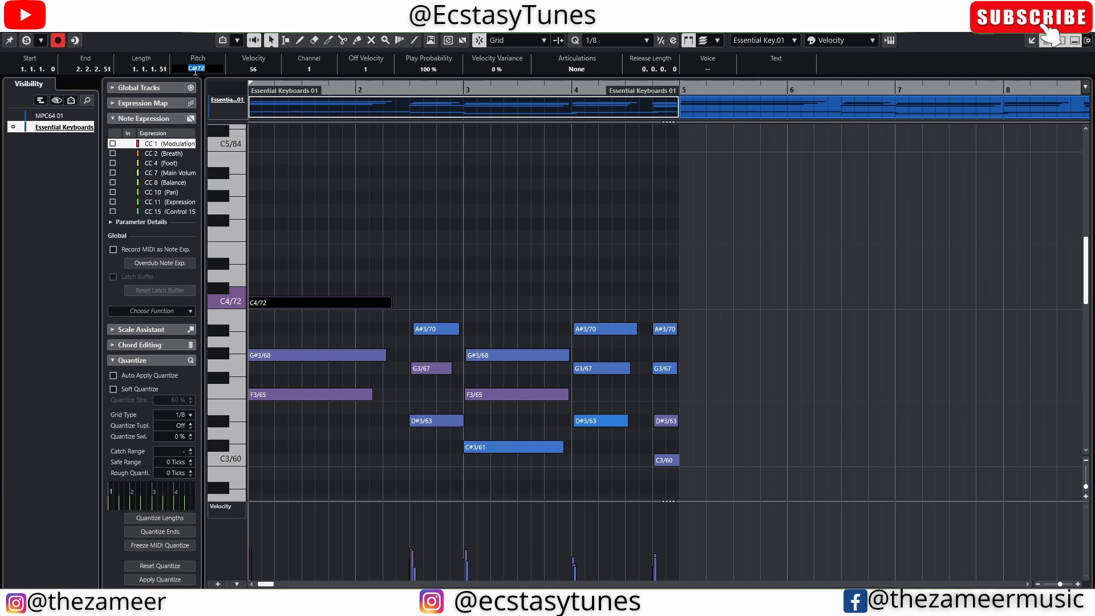
{"action": "type", "text": "F5"}
{"action": "key", "text": "Return"}
{"action": "scroll", "coordinate": [366, 216], "scroll_direction": "up", "scroll_amount": 4}
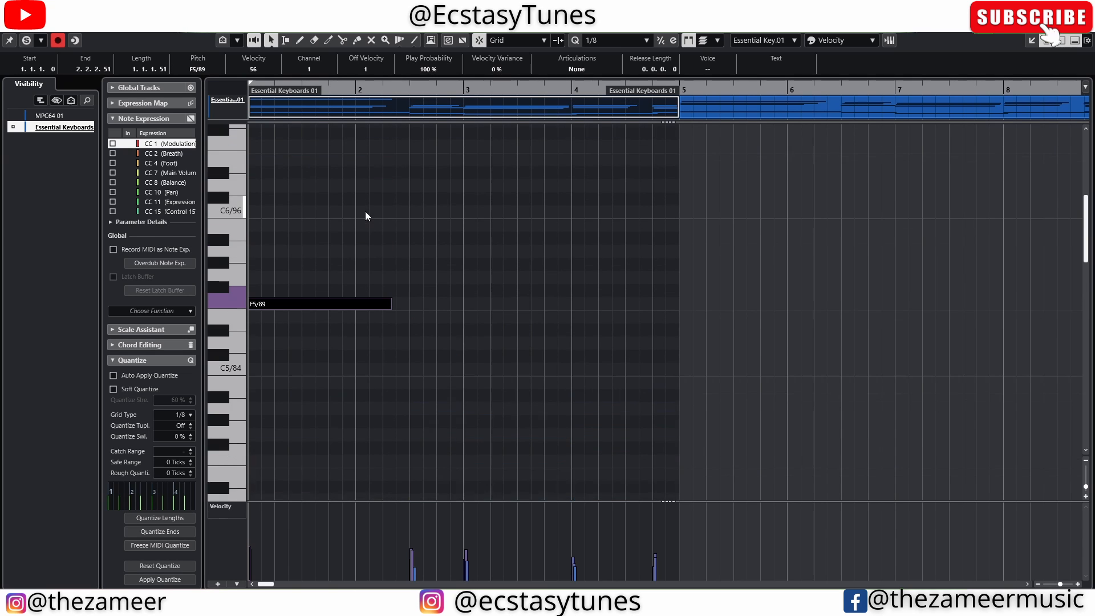
{"action": "scroll", "coordinate": [399, 294], "scroll_direction": "down", "scroll_amount": 4}
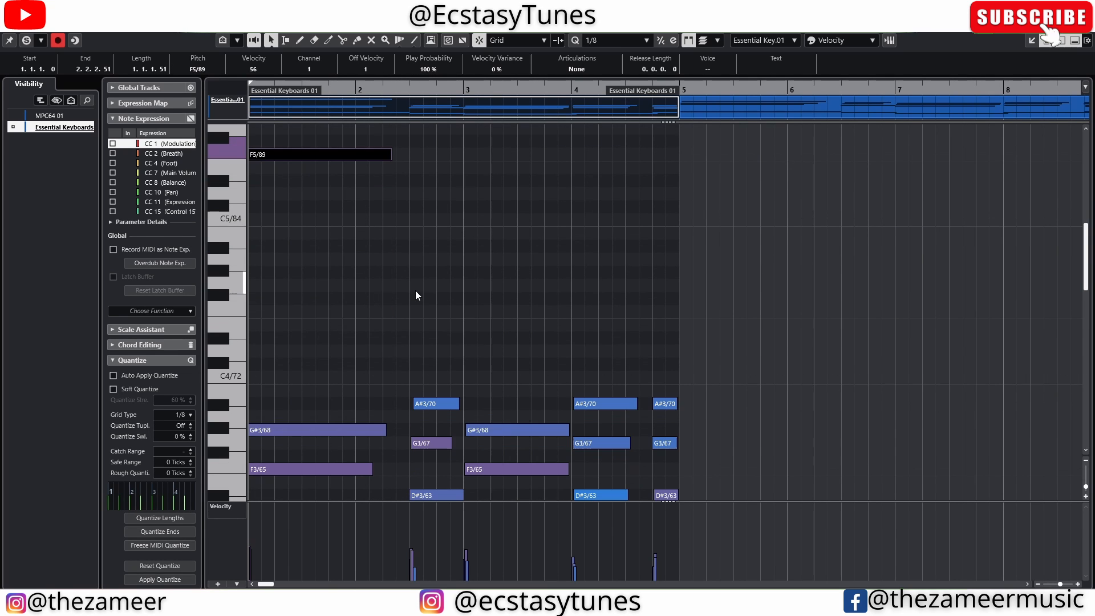
{"action": "key", "text": "ctrl+z"}
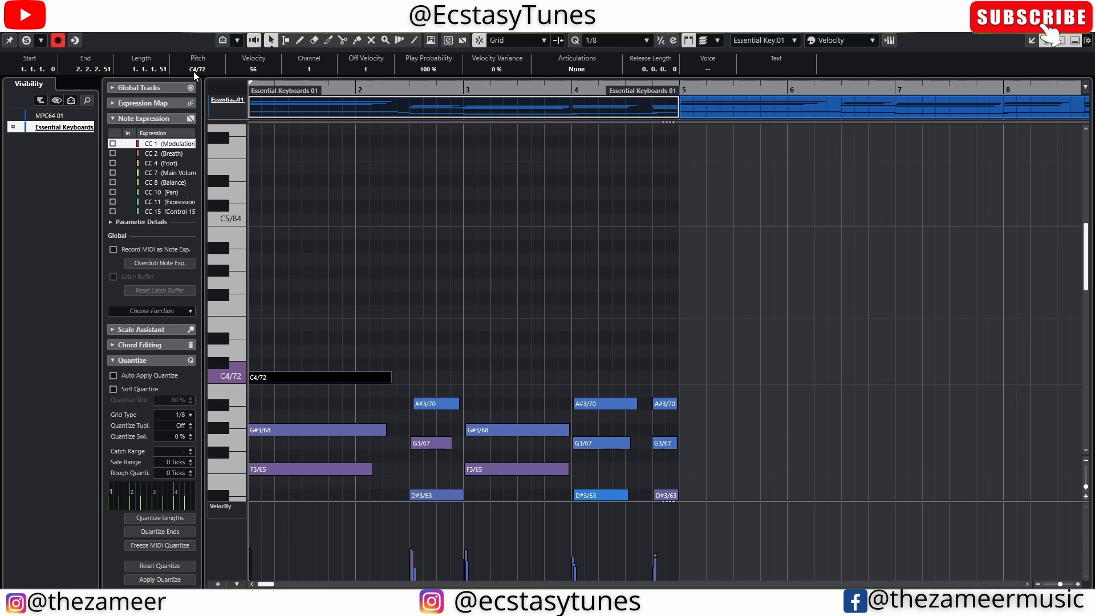
Try the selected bar 1 note at pitches between G#3 and F#4, and return it to C4
{"action": "scroll", "coordinate": [194, 73], "scroll_direction": "up", "scroll_amount": 2}
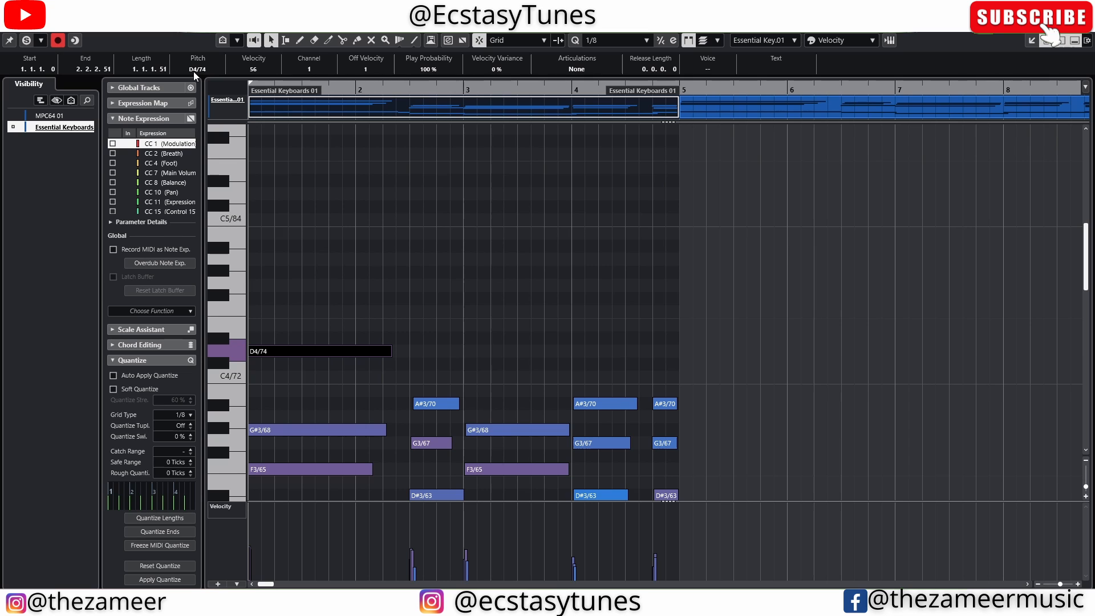
{"action": "scroll", "coordinate": [194, 73], "scroll_direction": "up", "scroll_amount": 2}
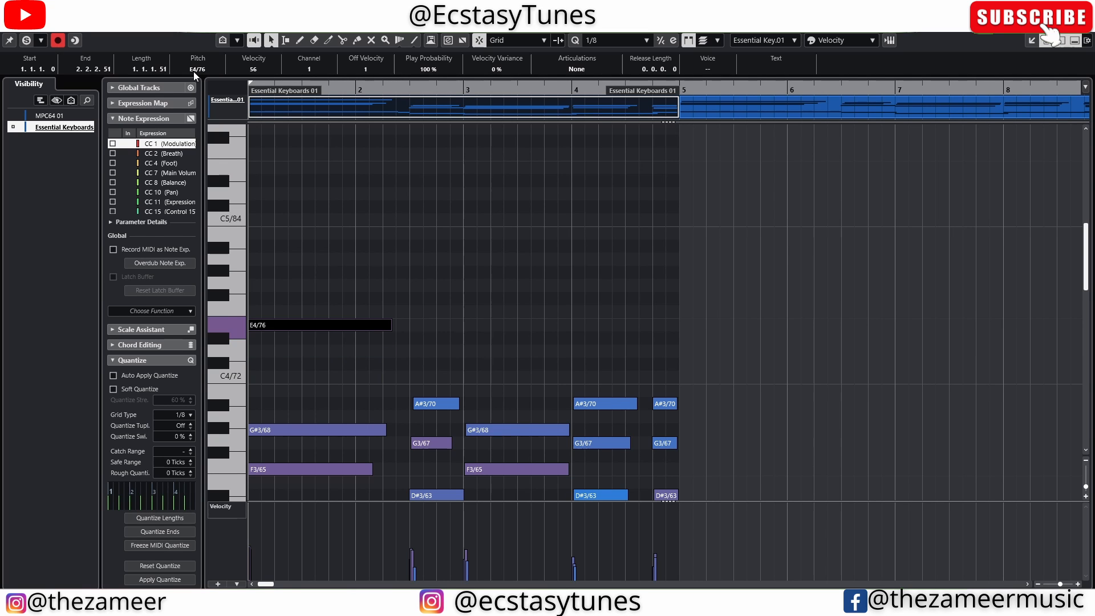
{"action": "scroll", "coordinate": [194, 73], "scroll_direction": "down", "scroll_amount": 5}
{"action": "scroll", "coordinate": [194, 73], "scroll_direction": "up", "scroll_amount": 8}
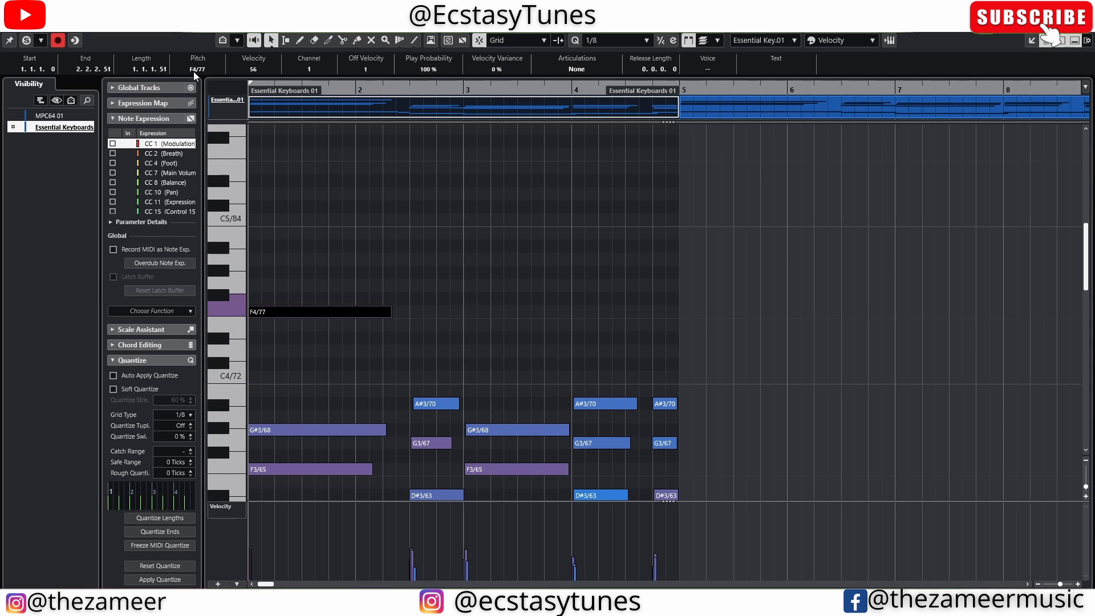
{"action": "scroll", "coordinate": [194, 73], "scroll_direction": "up", "scroll_amount": 1}
{"action": "scroll", "coordinate": [194, 73], "scroll_direction": "down", "scroll_amount": 4}
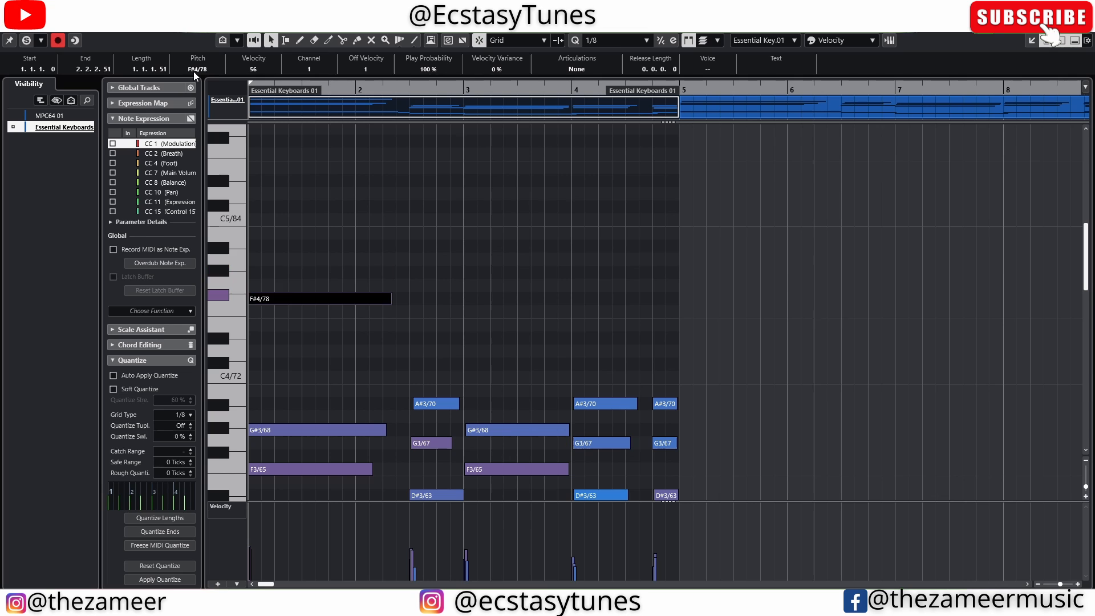
{"action": "scroll", "coordinate": [194, 73], "scroll_direction": "down", "scroll_amount": 4}
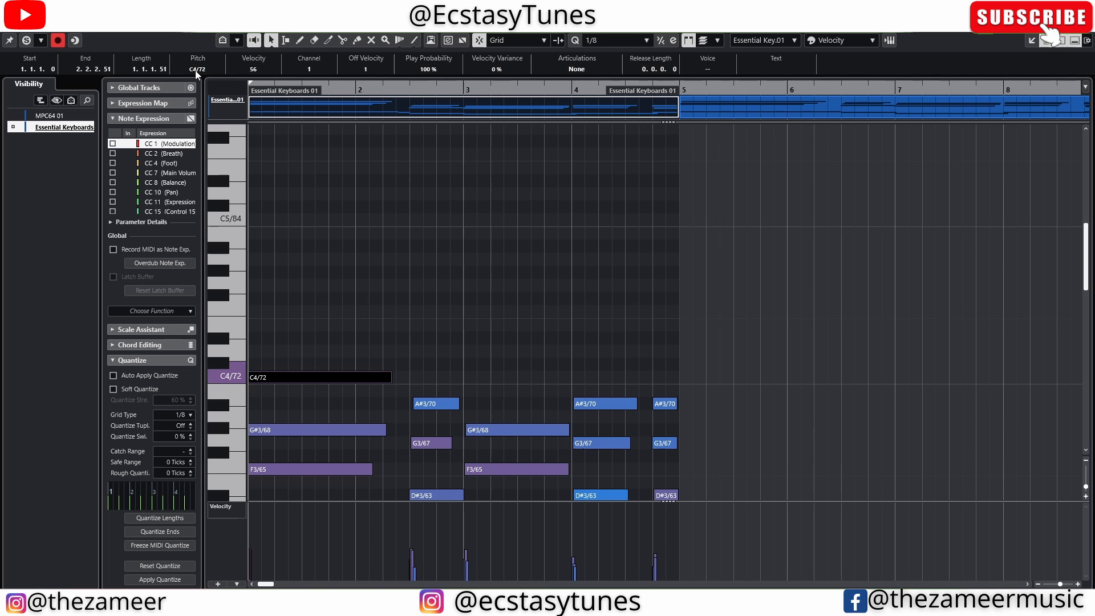
{"action": "scroll", "coordinate": [196, 69], "scroll_direction": "down", "scroll_amount": 4}
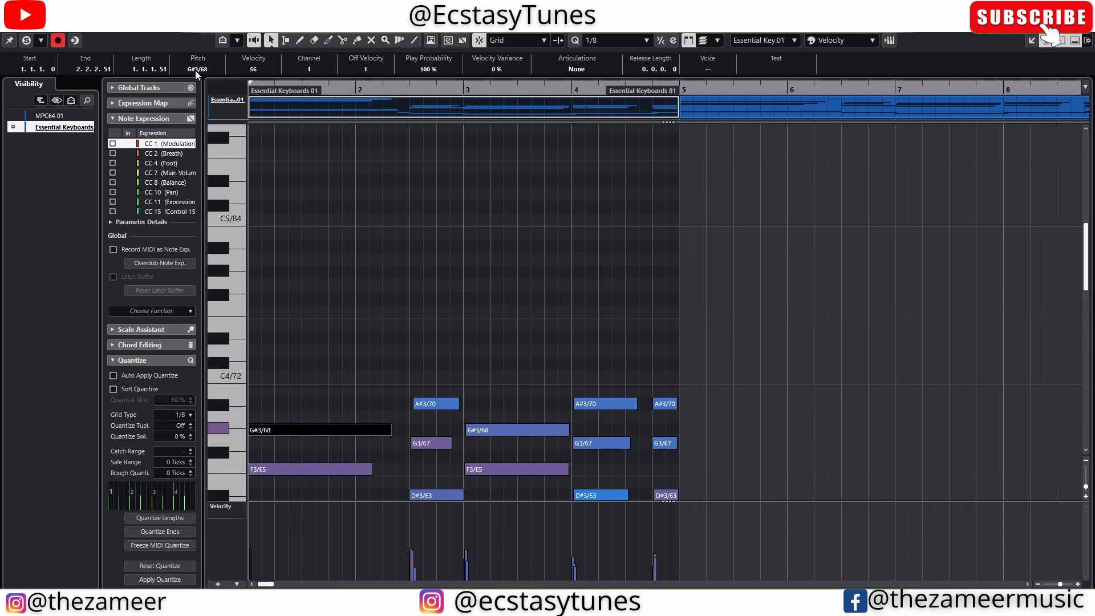
{"action": "scroll", "coordinate": [196, 69], "scroll_direction": "up", "scroll_amount": 4}
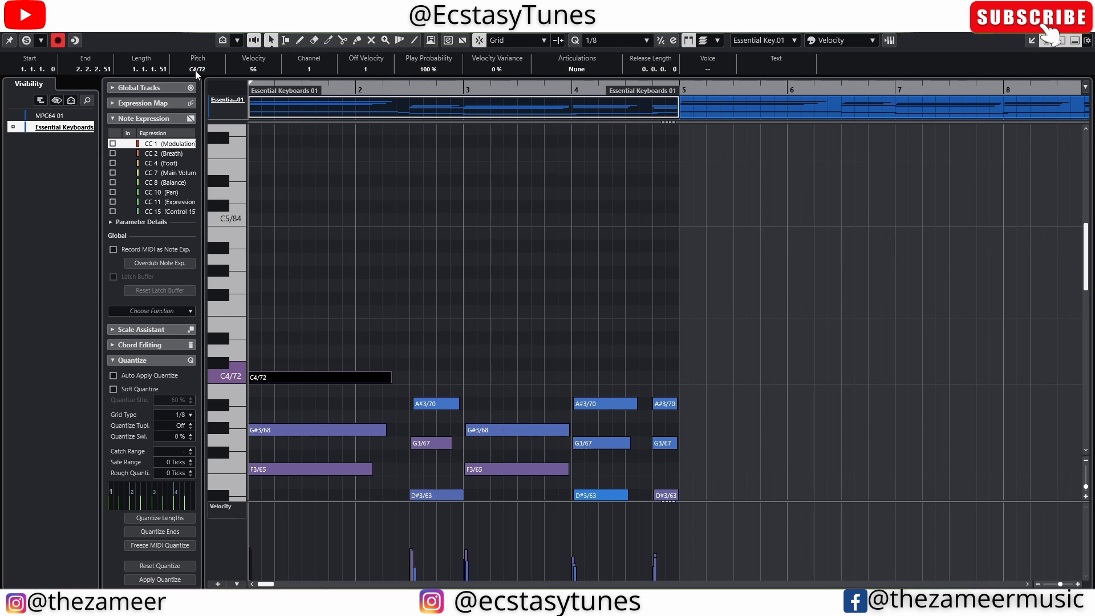
Raise the pitch of the selected C4 note at the start of bar 1 to G#4
{"action": "scroll", "coordinate": [195, 69], "scroll_direction": "up", "scroll_amount": 8}
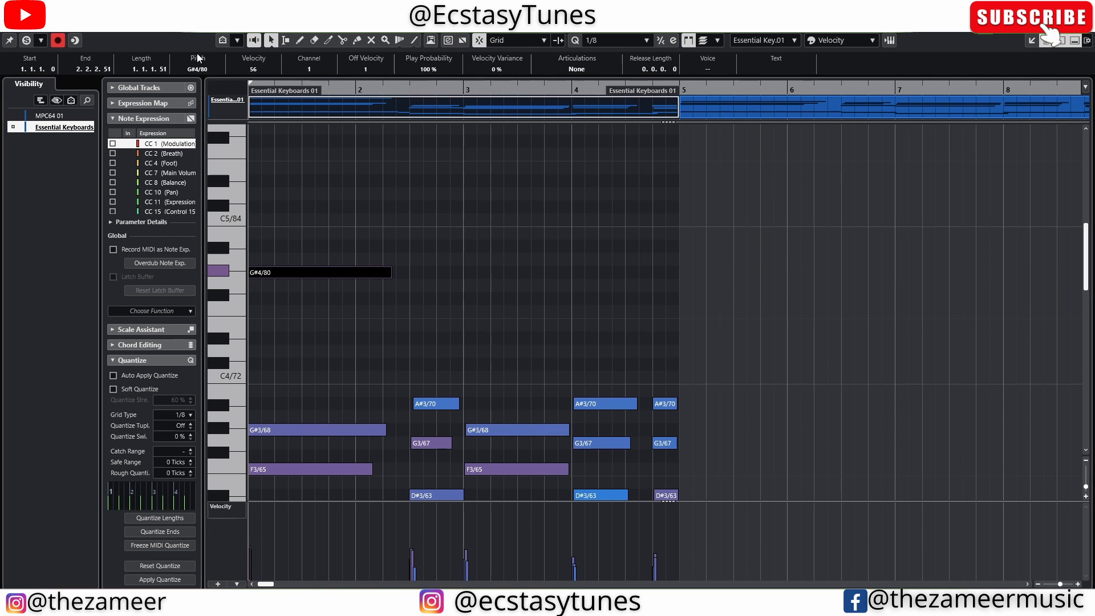
{"action": "left_click_drag", "start_coordinate": [335, 255], "coordinate": [319, 292]}
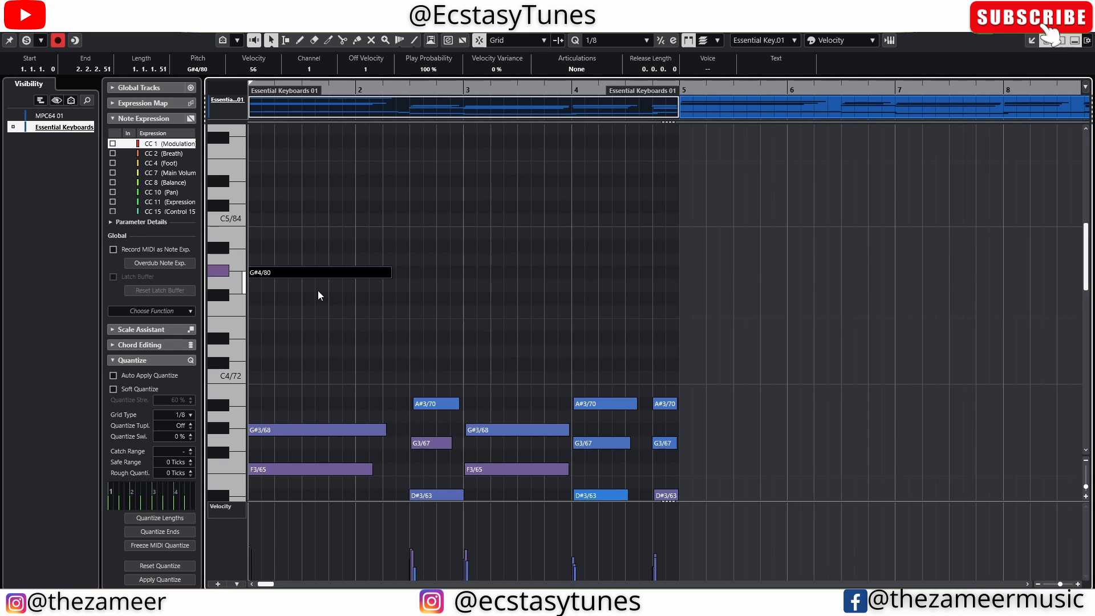
Select the D#3 note in bar 2, try raising its pitch to D#4, and return it to D#3
{"action": "key", "text": "Right"}
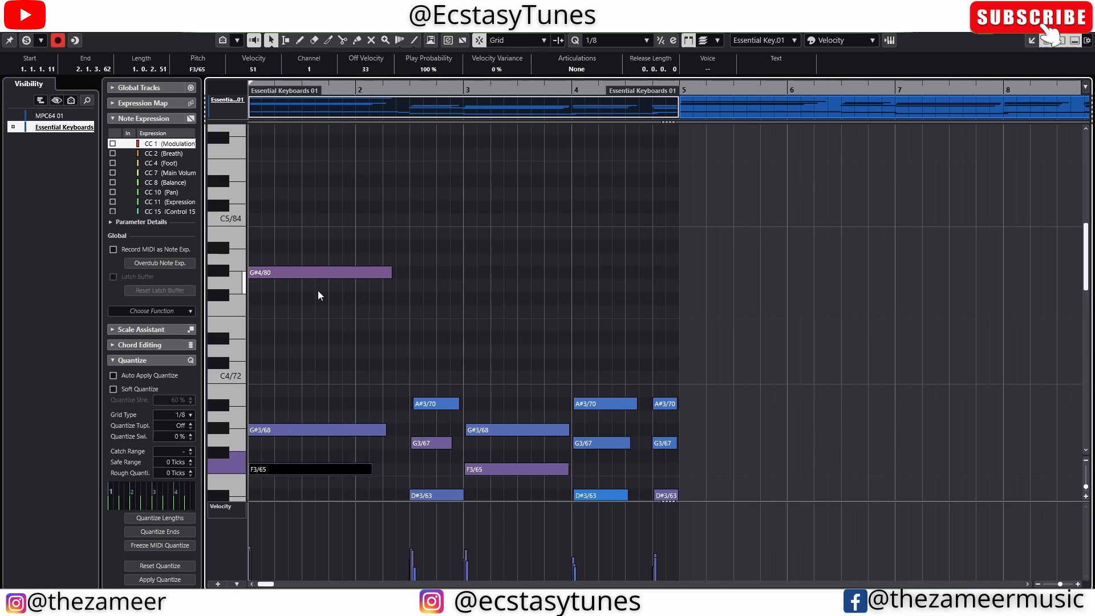
{"action": "key", "text": "Right"}
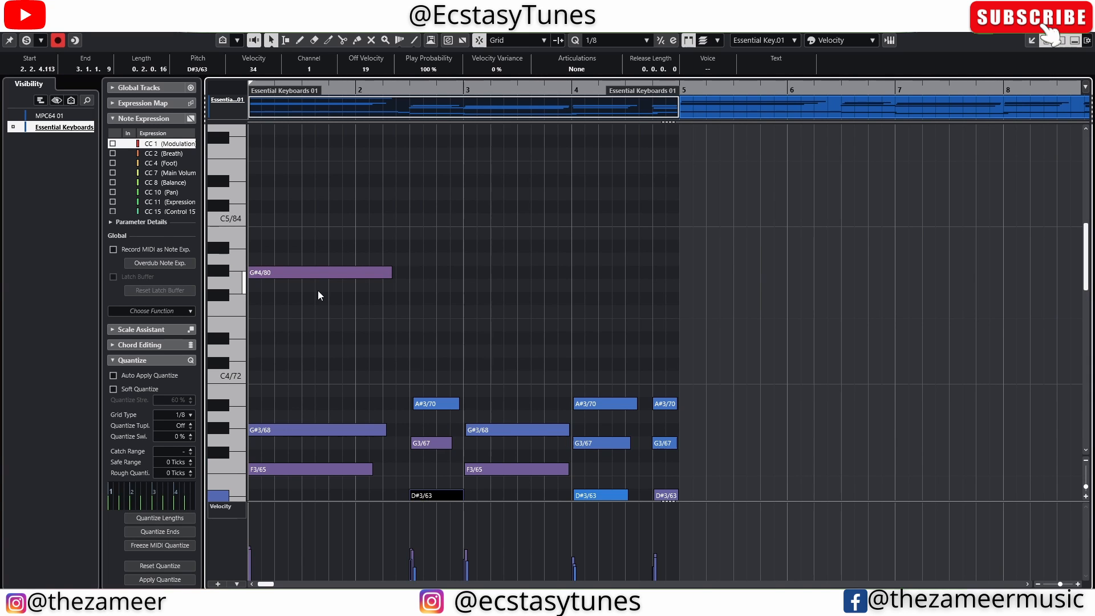
{"action": "key", "text": "Left"}
{"action": "key", "text": "Left"}
{"action": "key", "text": "Right"}
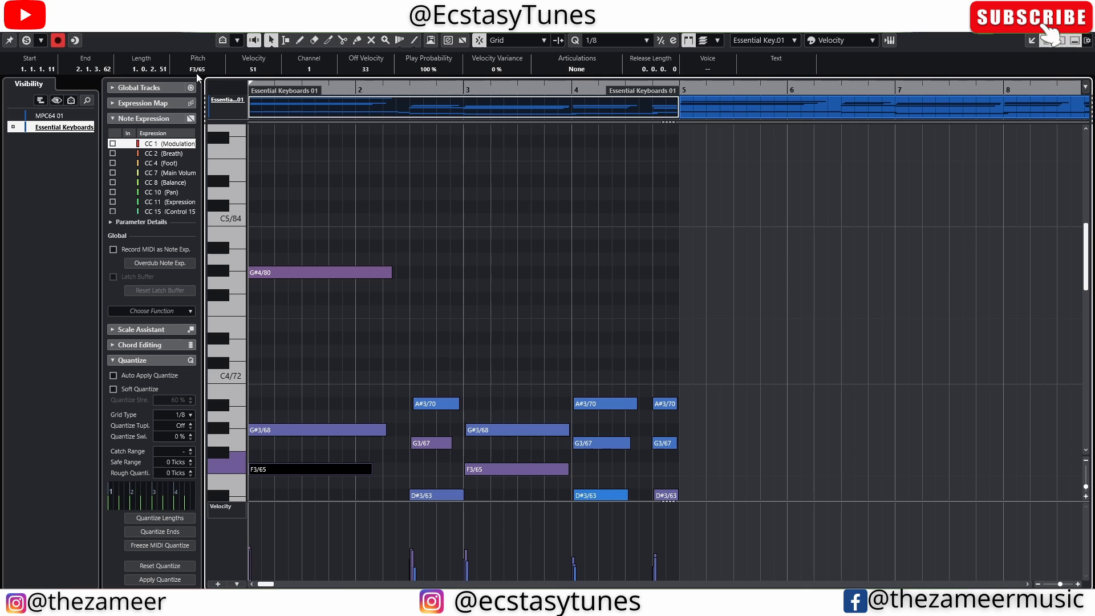
{"action": "key", "text": "Right"}
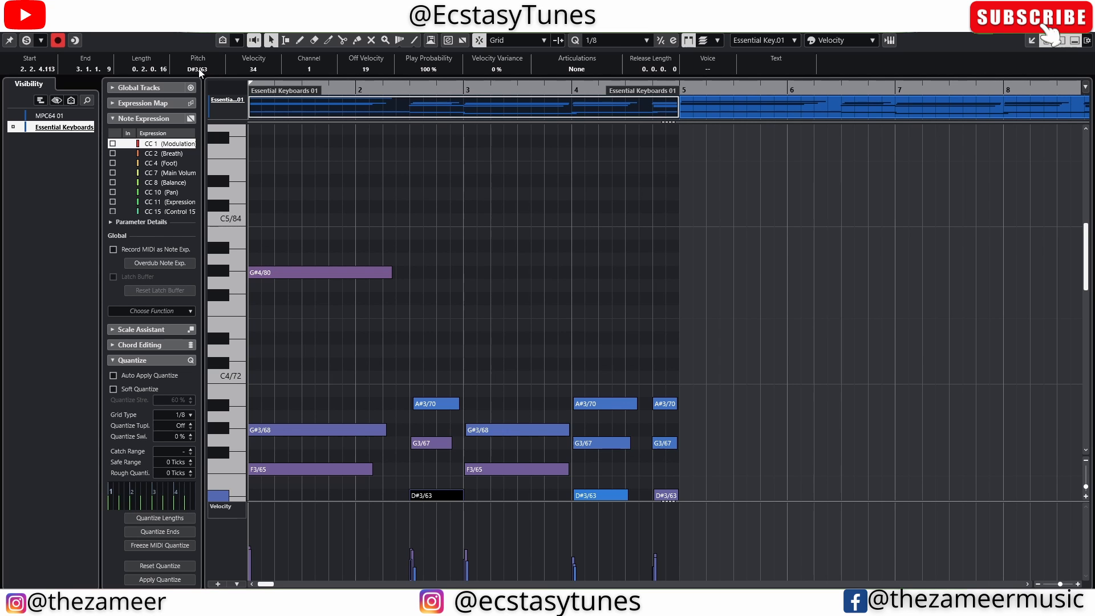
{"action": "scroll", "coordinate": [199, 72], "scroll_direction": "up", "scroll_amount": 12}
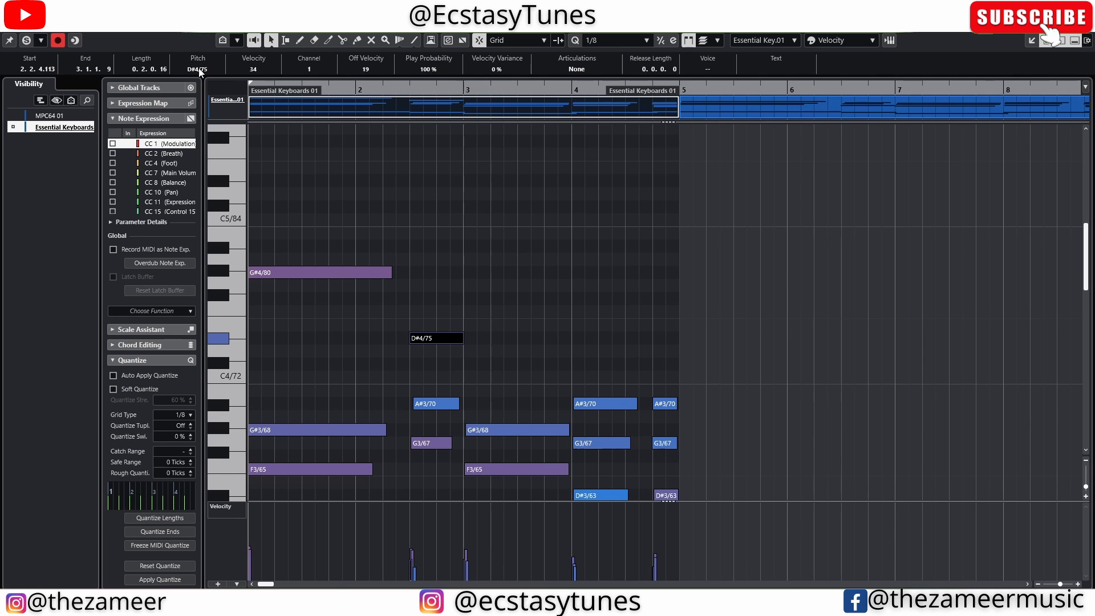
{"action": "scroll", "coordinate": [200, 71], "scroll_direction": "down", "scroll_amount": 11}
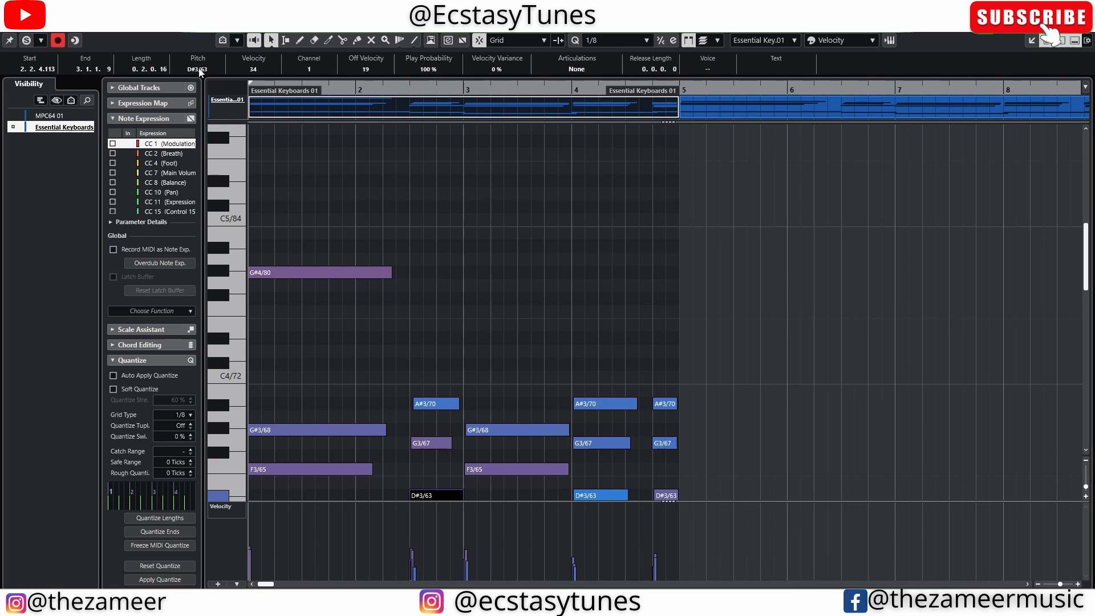
{"action": "scroll", "coordinate": [199, 72], "scroll_direction": "down", "scroll_amount": 1}
{"action": "scroll", "coordinate": [199, 72], "scroll_direction": "down", "scroll_amount": 17}
Step back and forth through the individual notes in bars 1 and 2 to check the pitch of each one
{"action": "key", "text": "Right"}
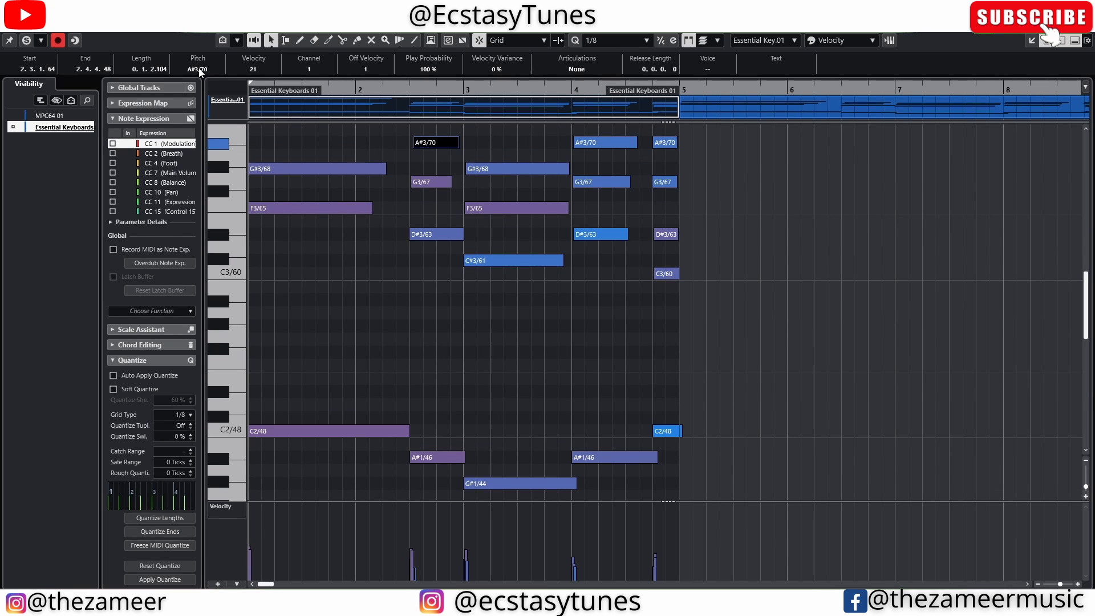
{"action": "key", "text": "Left"}
{"action": "key", "text": "Left"}
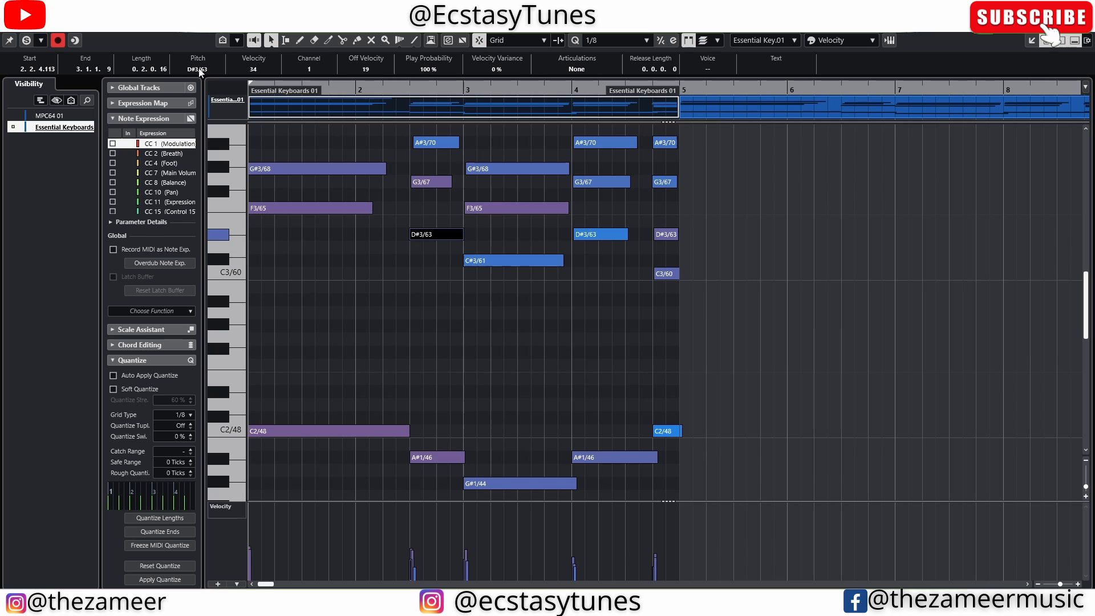
{"action": "key", "text": "Left"}
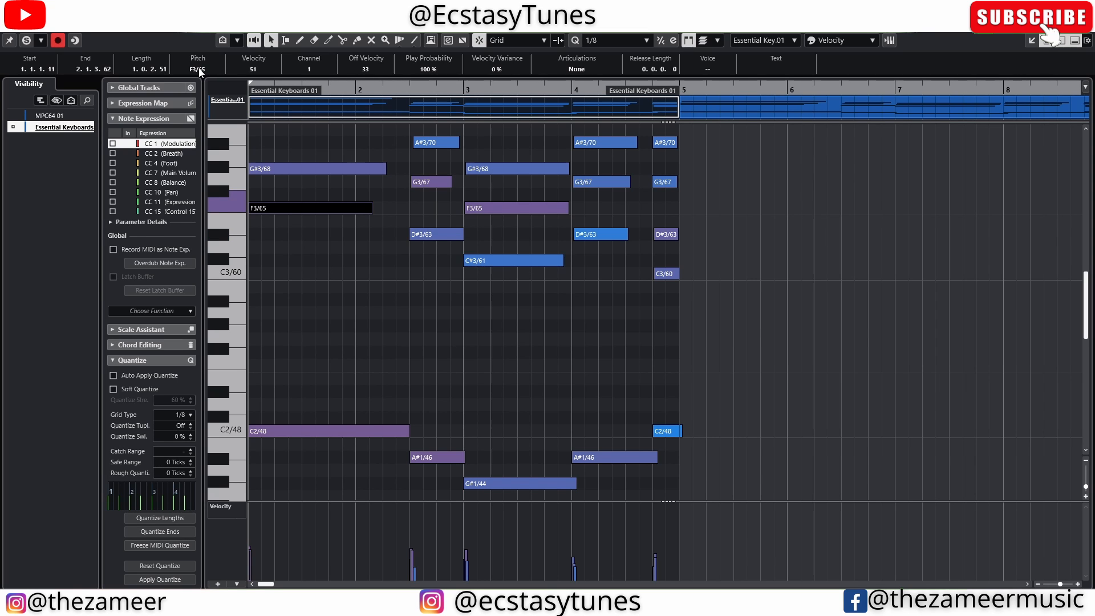
{"action": "key", "text": "Right"}
{"action": "key", "text": "Right"}
{"action": "key", "text": "Right"}
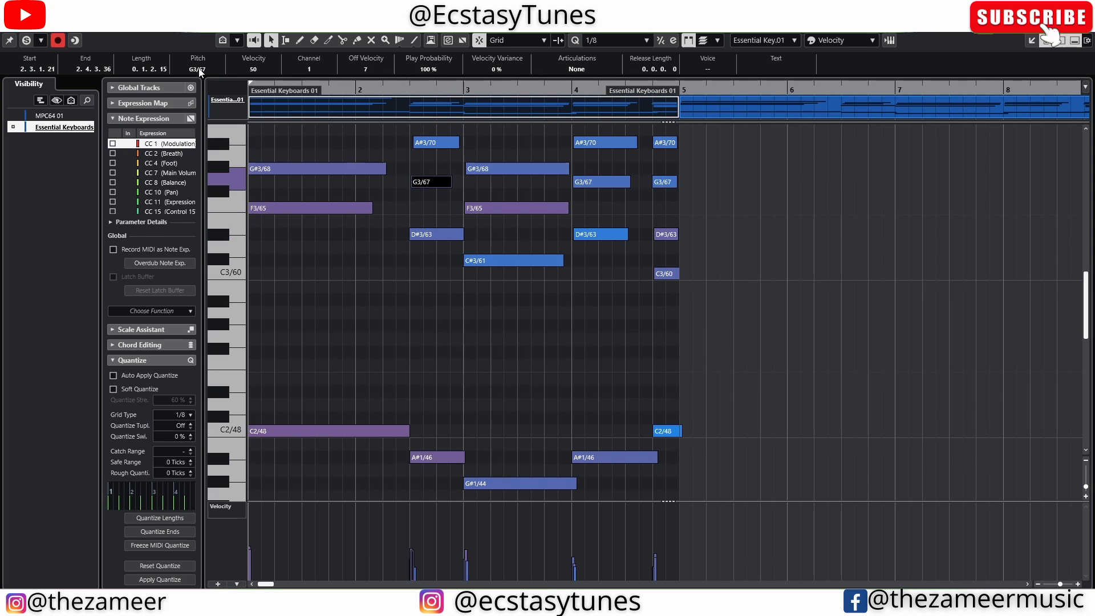
{"action": "key", "text": "Right"}
{"action": "key", "text": "Right"}
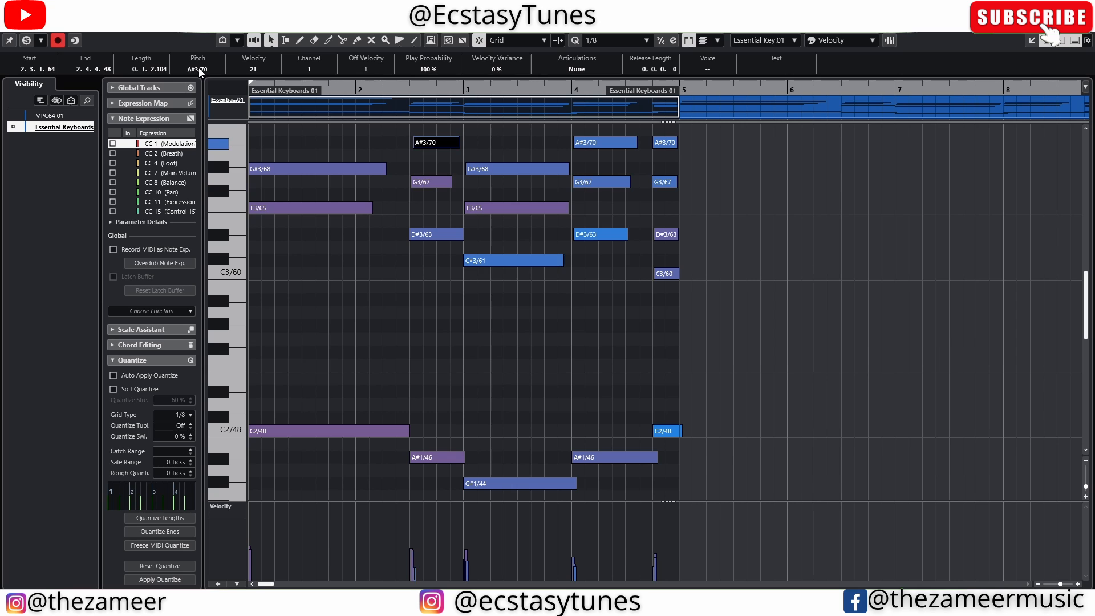
{"action": "key", "text": "Left"}
{"action": "key", "text": "Left"}
{"action": "key", "text": "Left"}
{"action": "key", "text": "Left"}
{"action": "key", "text": "Left"}
{"action": "key", "text": "Left"}
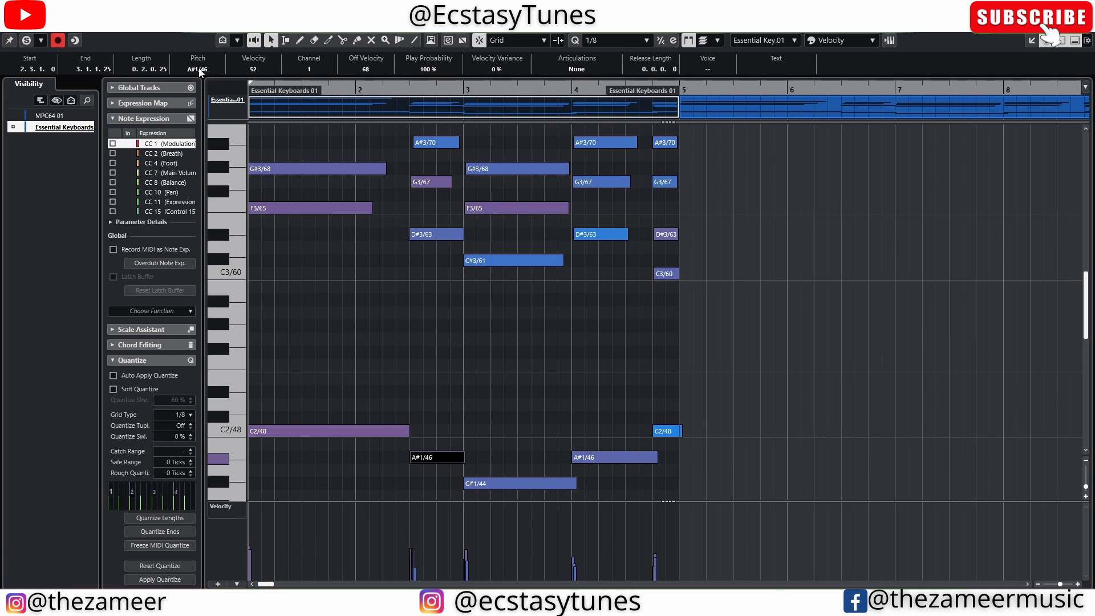
{"action": "key", "text": "Left"}
{"action": "key", "text": "Left"}
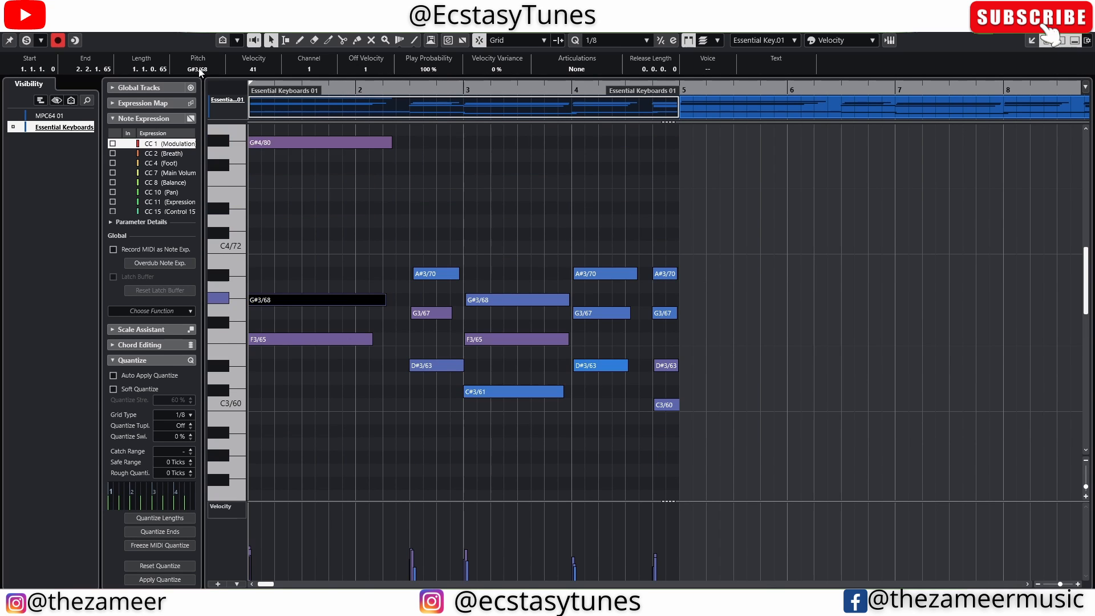
{"action": "key", "text": "Right"}
{"action": "key", "text": "Right"}
{"action": "key", "text": "Right"}
{"action": "key", "text": "Right"}
{"action": "key", "text": "Right"}
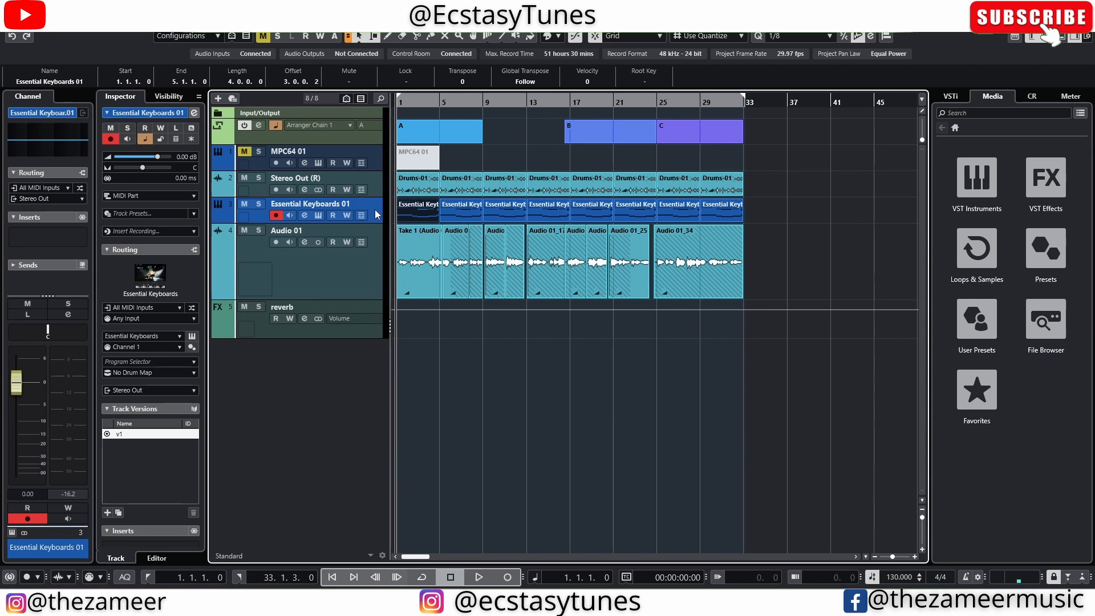
Open the channel settings of the Stereo Out (R) track and display its Volume insert, moving the plug-in window aside
{"action": "left_click", "coordinate": [759, 213]}
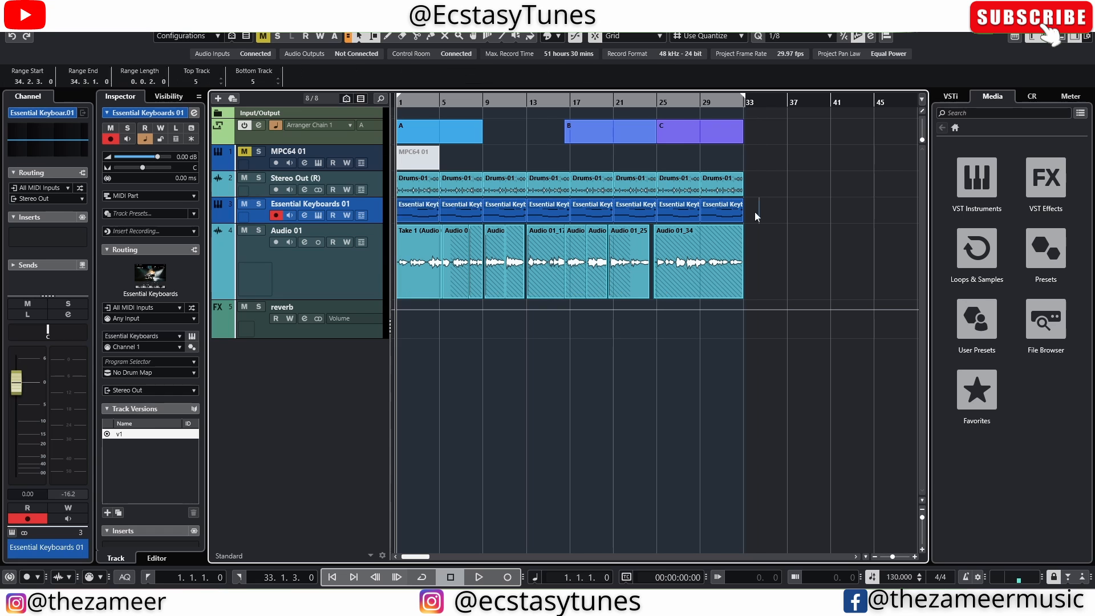
{"action": "left_click", "coordinate": [374, 188]}
{"action": "left_click", "coordinate": [308, 190]}
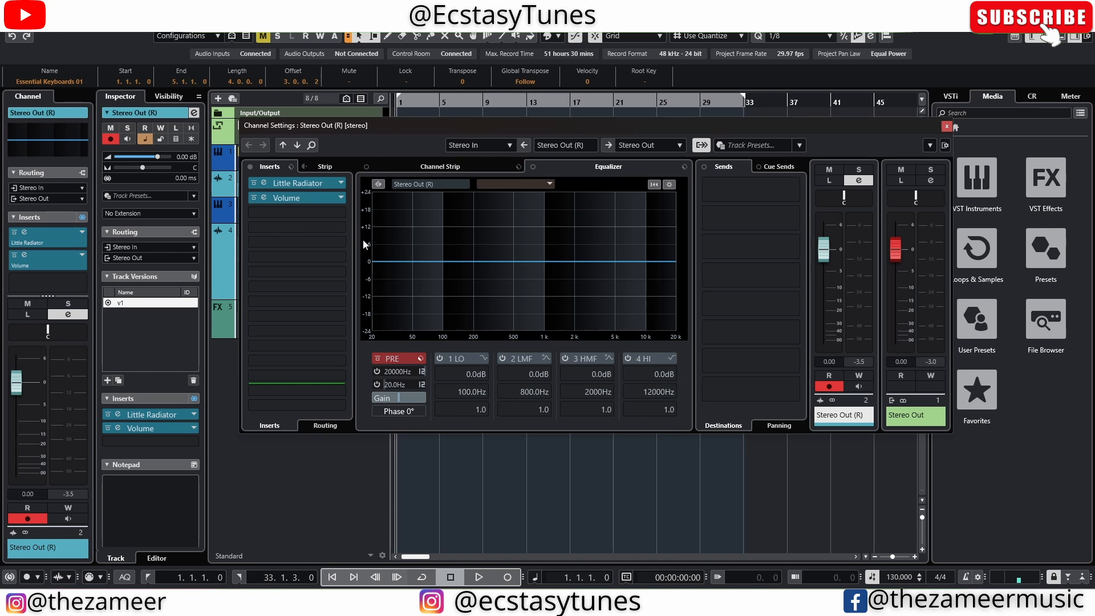
{"action": "left_click", "coordinate": [267, 200]}
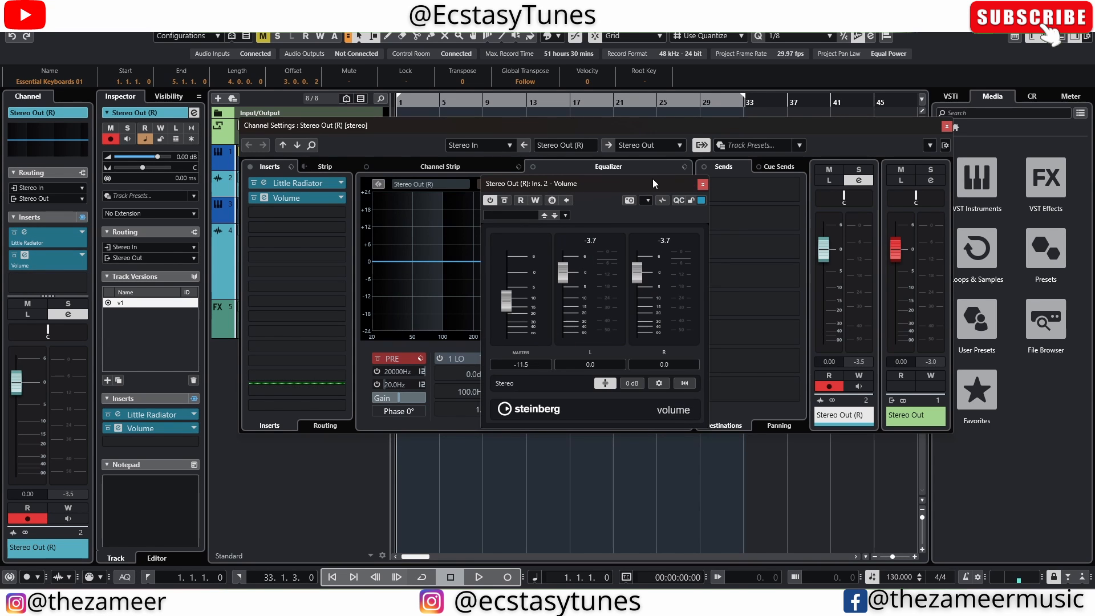
{"action": "left_click_drag", "start_coordinate": [601, 179], "coordinate": [662, 200]}
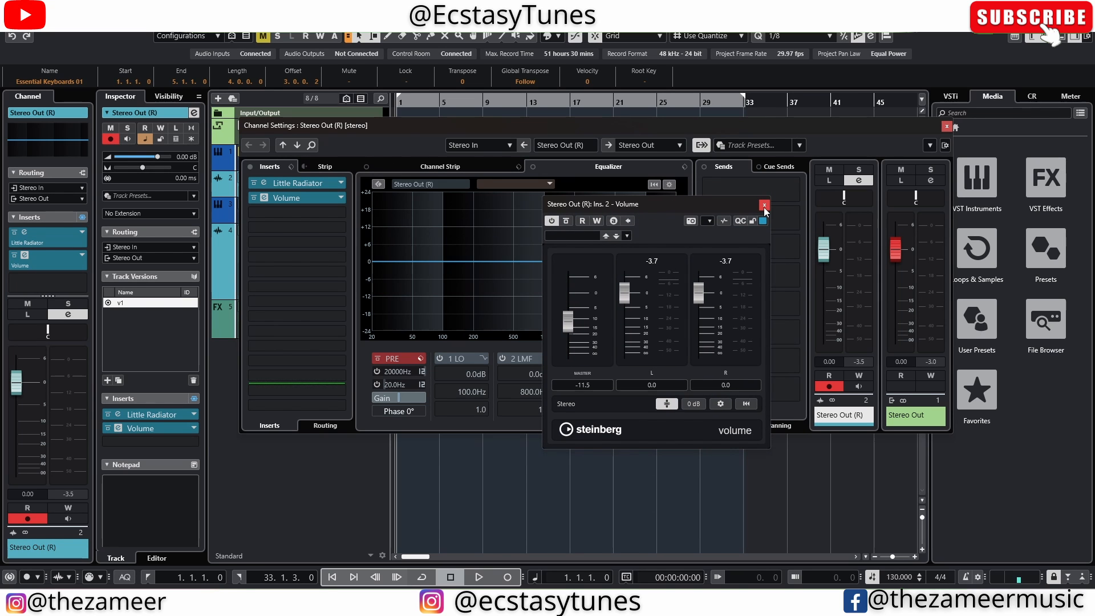
Close the Volume plug-in window, bypass the Volume insert, and check the Little Radiator insert's editor
{"action": "left_click", "coordinate": [764, 206]}
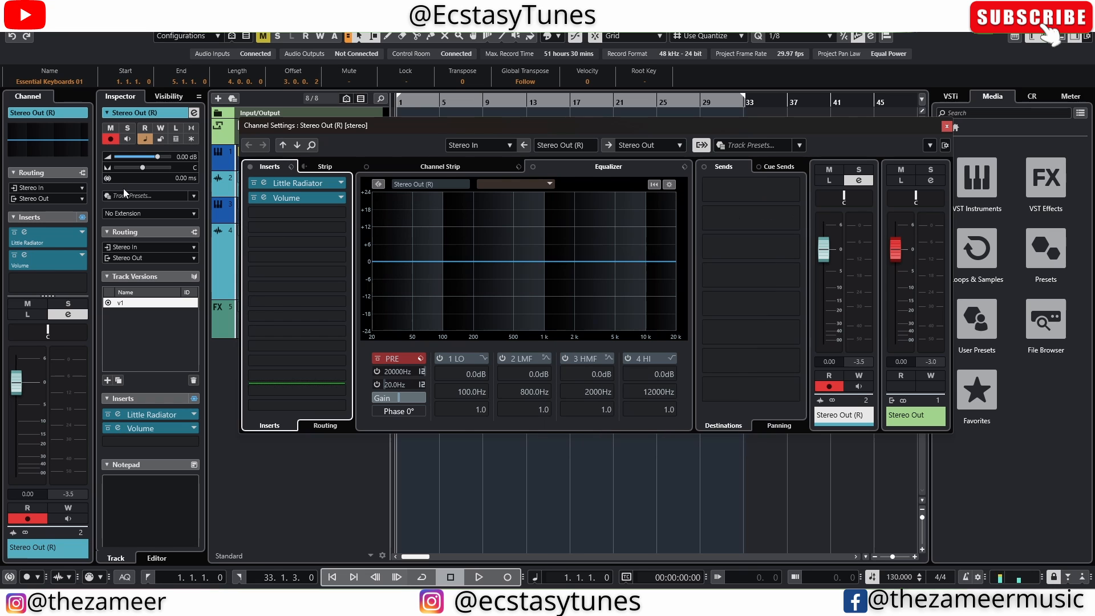
{"action": "left_click", "coordinate": [265, 183]}
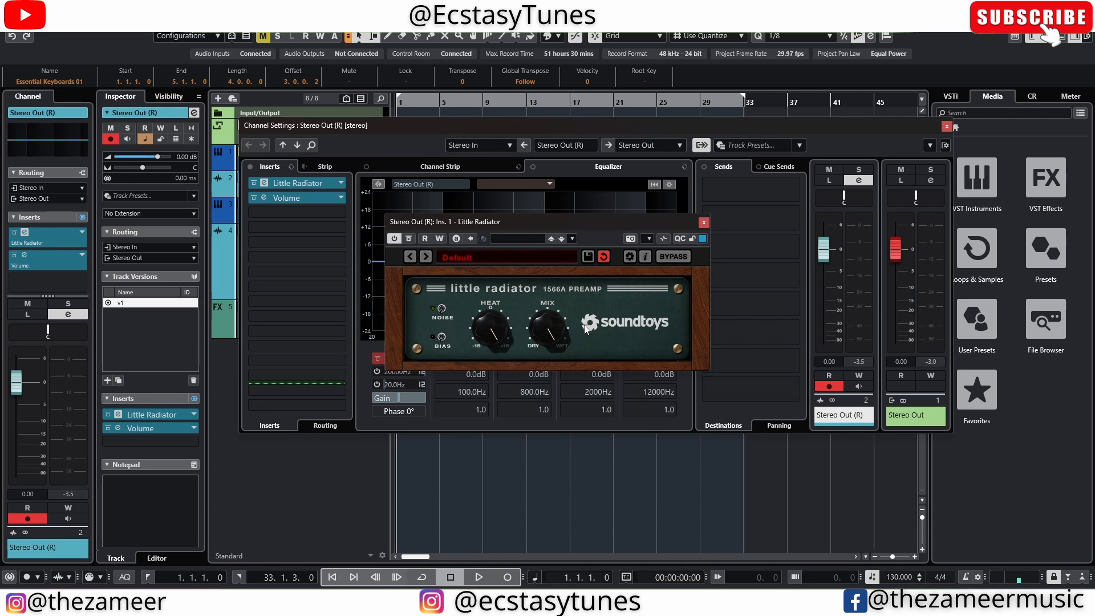
{"action": "left_click", "coordinate": [254, 200]}
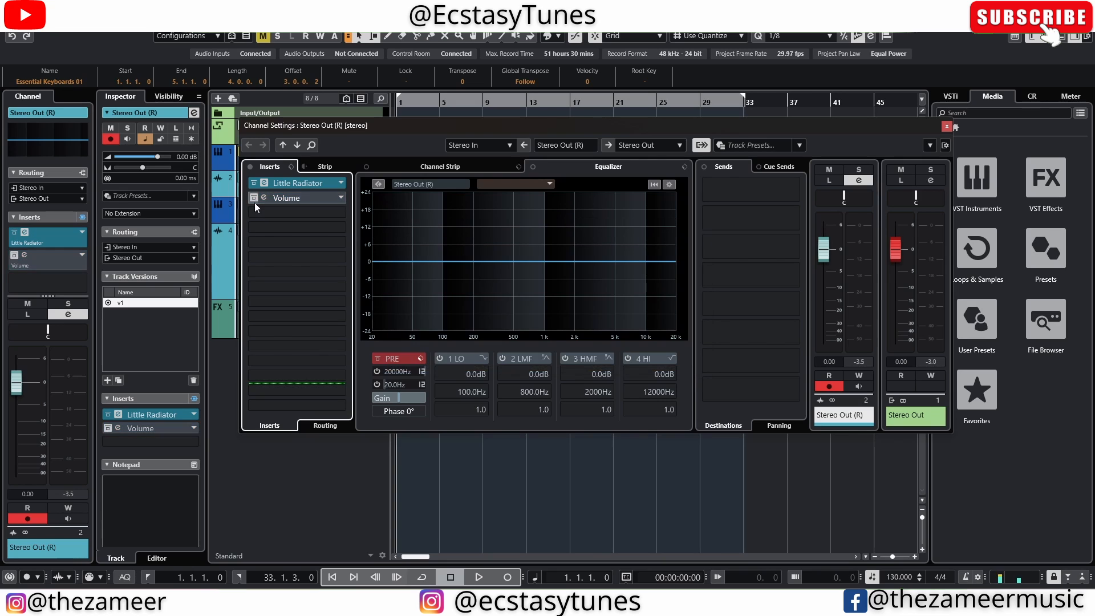
{"action": "left_click", "coordinate": [263, 183]}
{"action": "left_click", "coordinate": [263, 183]}
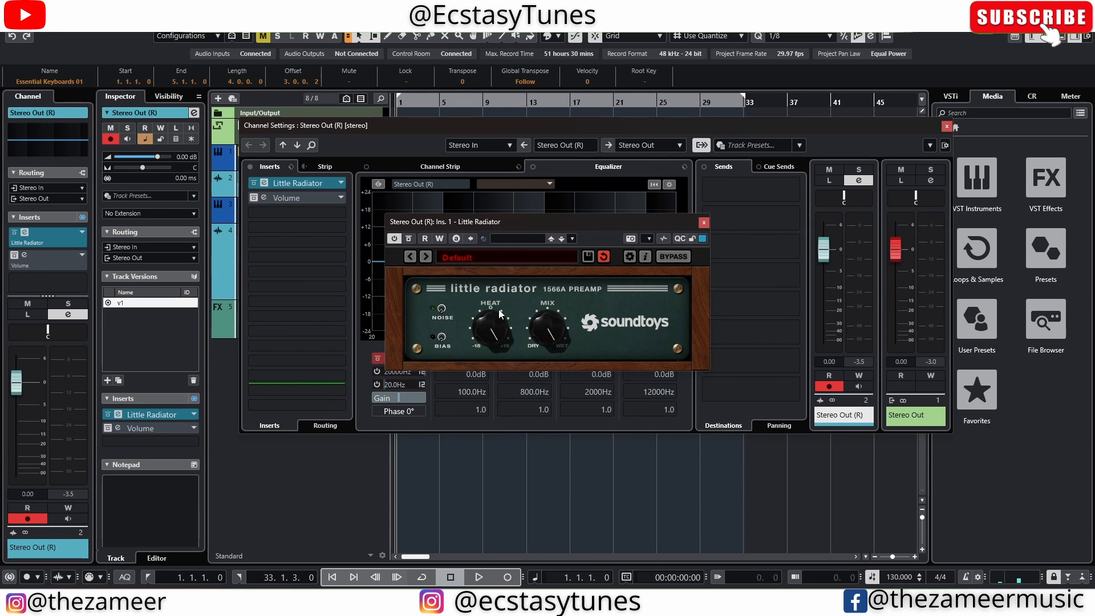
Solo the Stereo Out (R) track and play it briefly with the Little Radiator insert bypassed
{"action": "left_click_drag", "start_coordinate": [502, 122], "coordinate": [546, 117]}
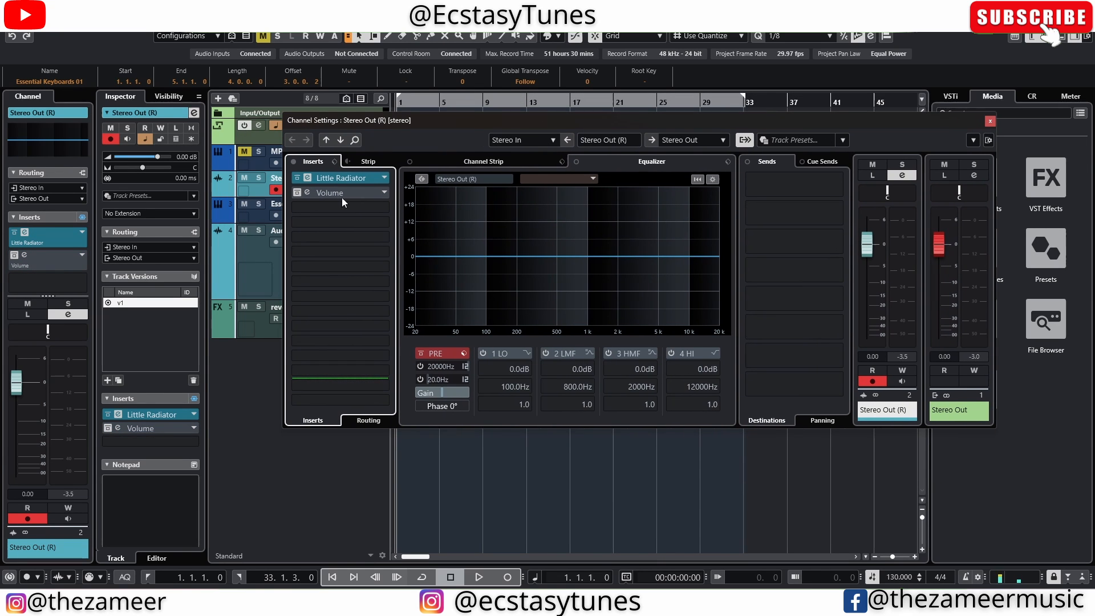
{"action": "left_click", "coordinate": [259, 178]}
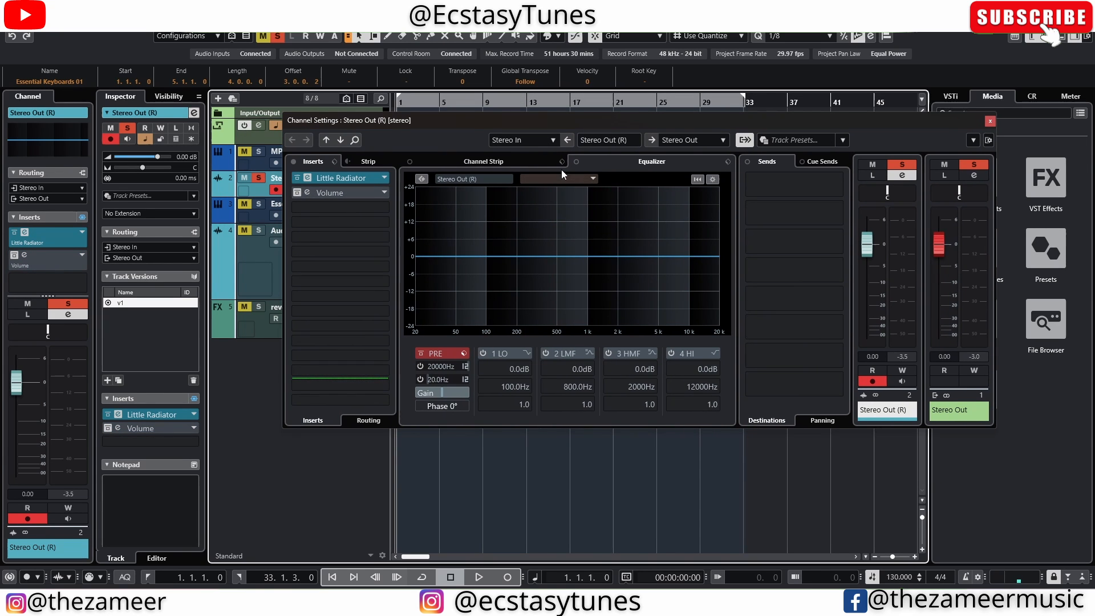
{"action": "left_click", "coordinate": [297, 178]}
{"action": "key", "text": "space"}
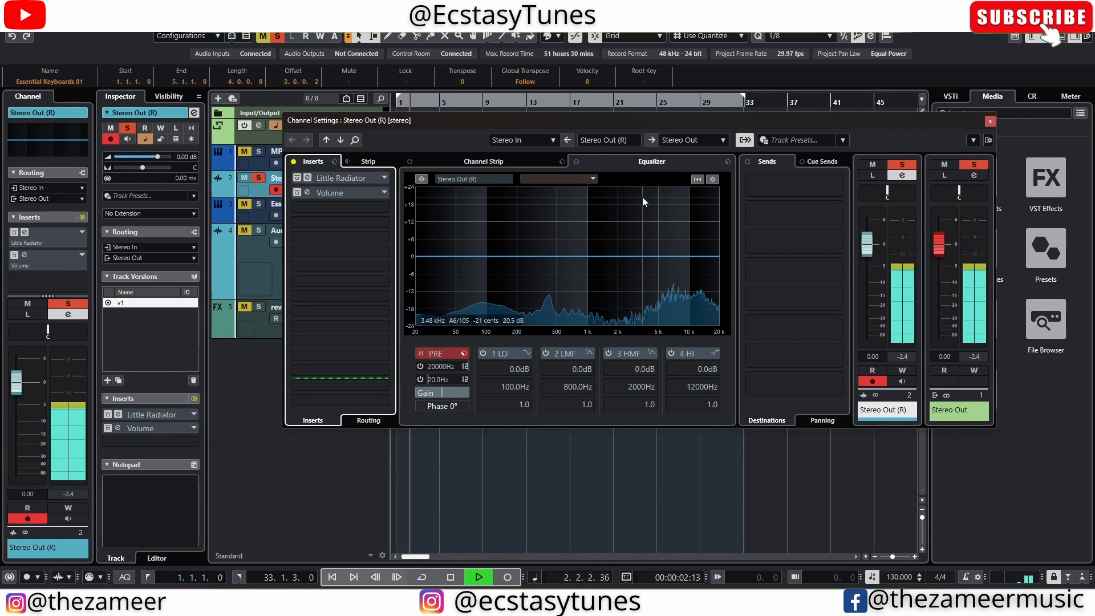
{"action": "key", "text": "space"}
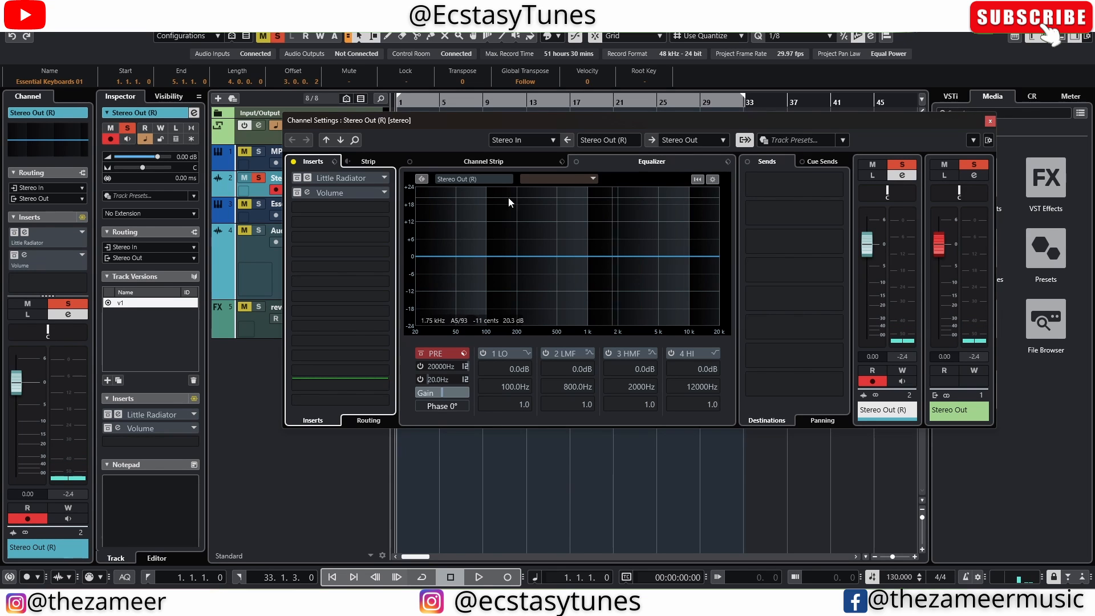
Re-enable the Little Radiator insert, display its editor, and play the soloed track to hear its effect
{"action": "left_click", "coordinate": [296, 177]}
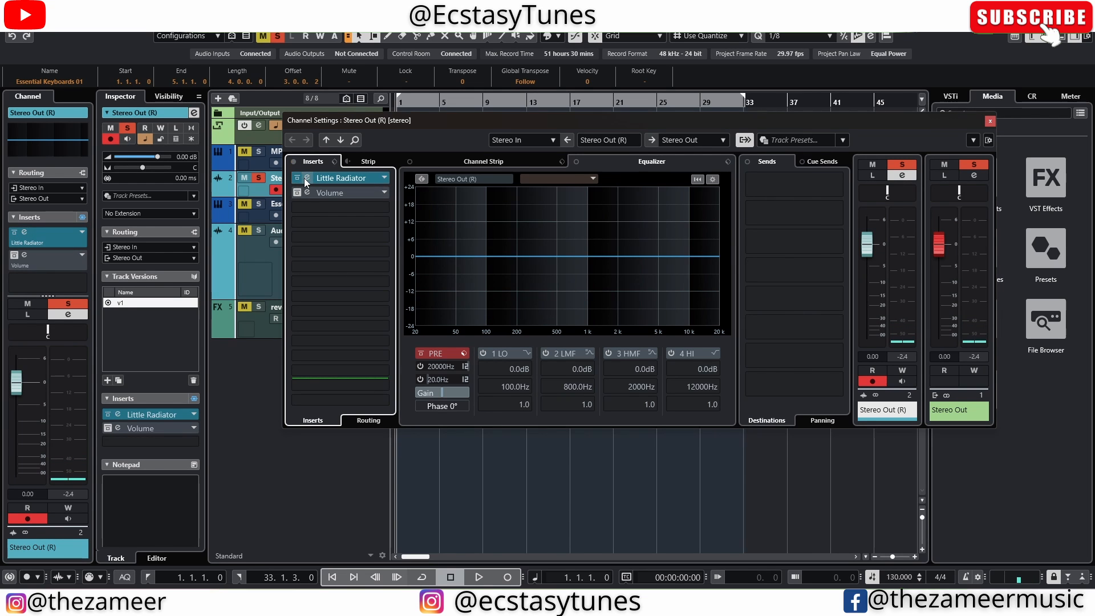
{"action": "left_click", "coordinate": [306, 178]}
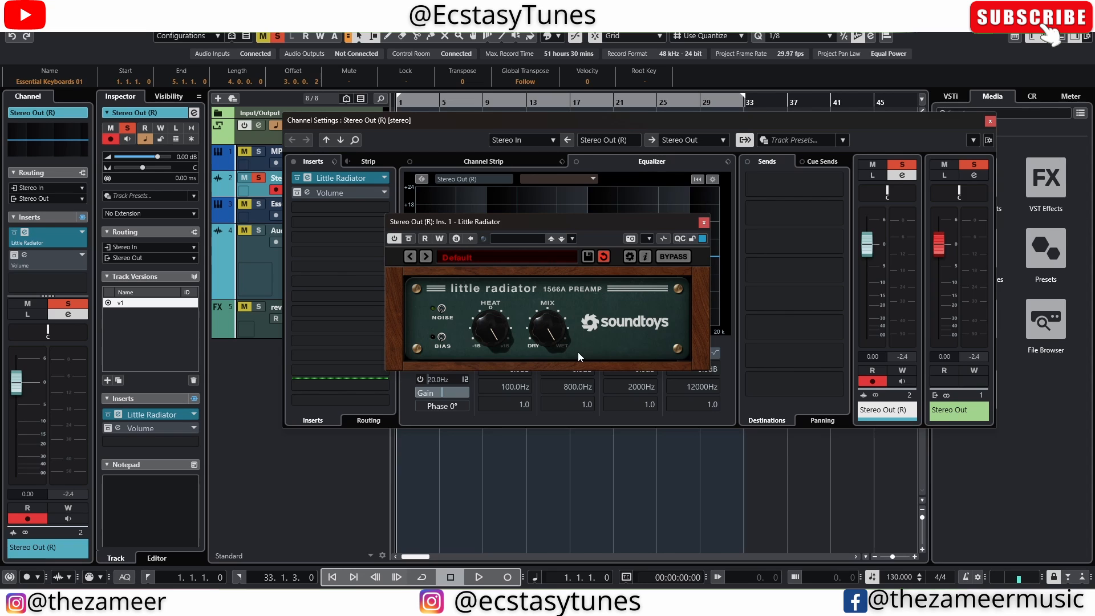
{"action": "key", "text": "space"}
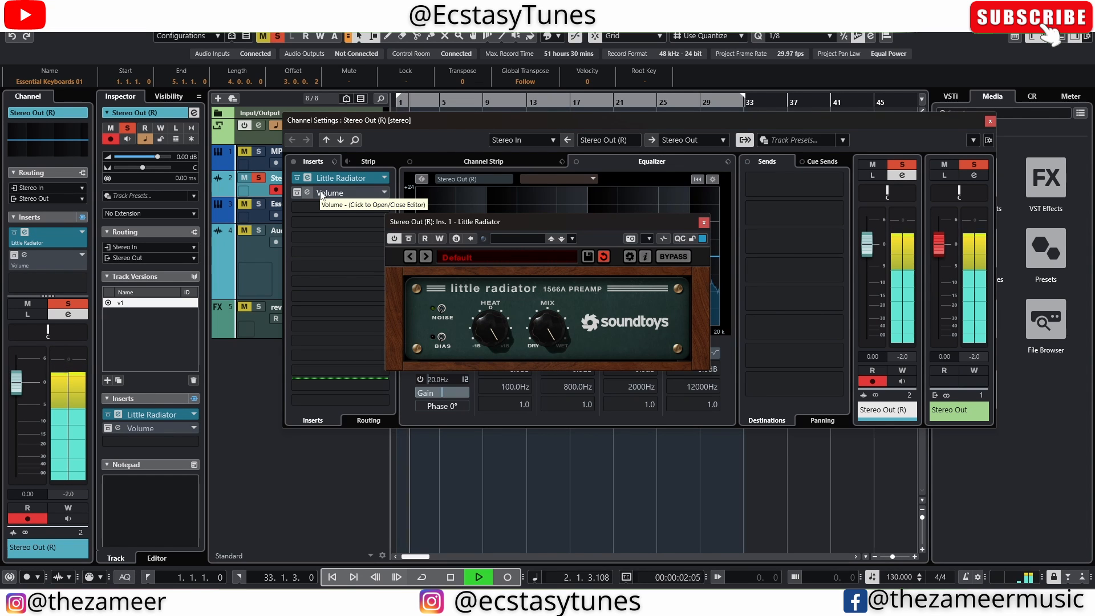
{"action": "key", "text": "space"}
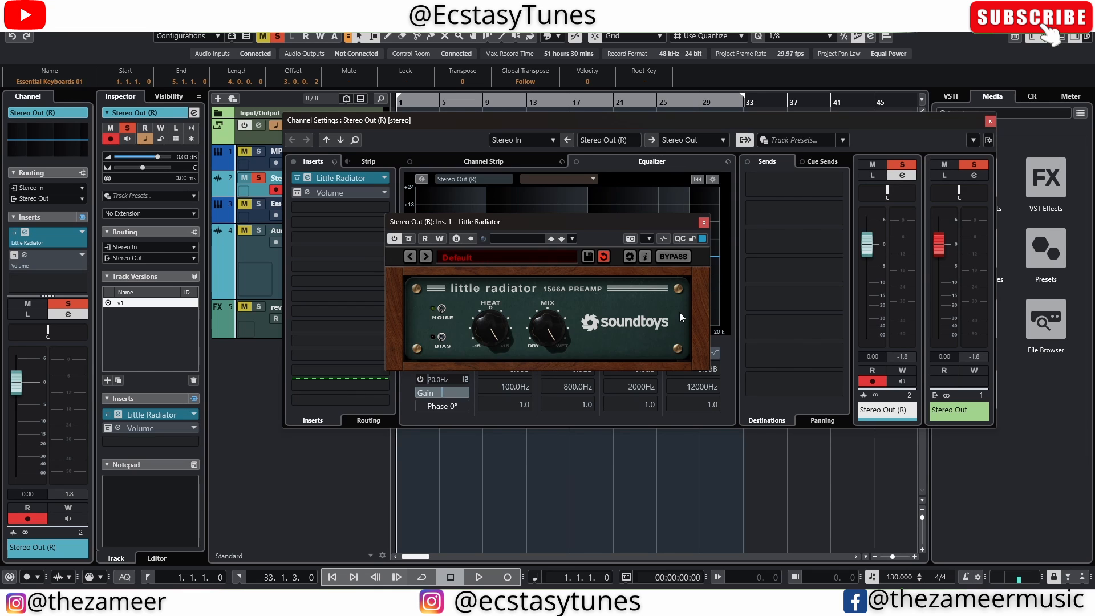
{"action": "key", "text": "space"}
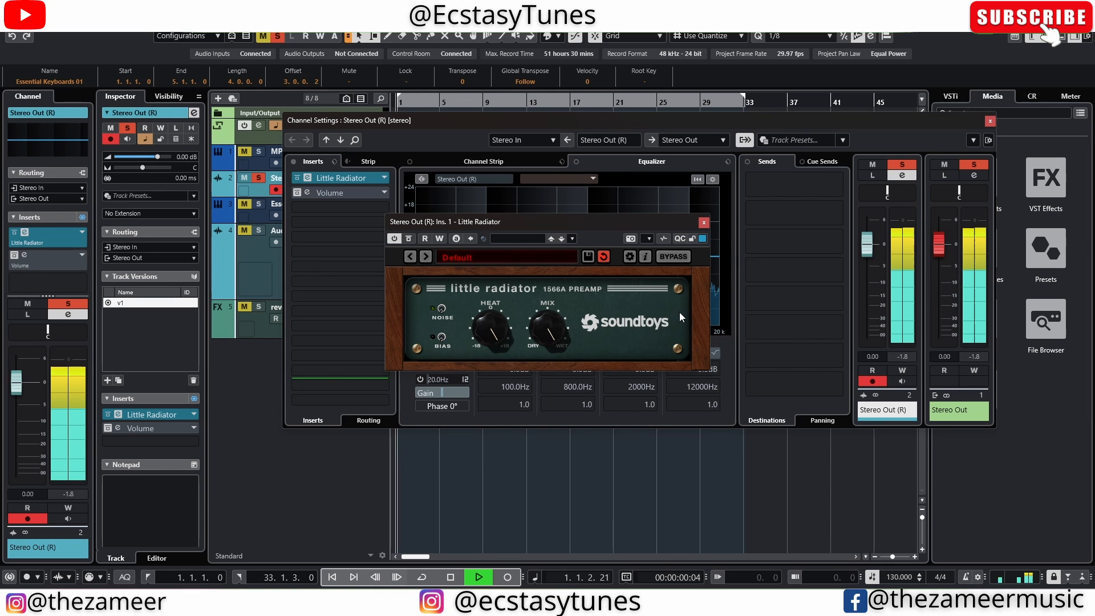
{"action": "key", "text": "space"}
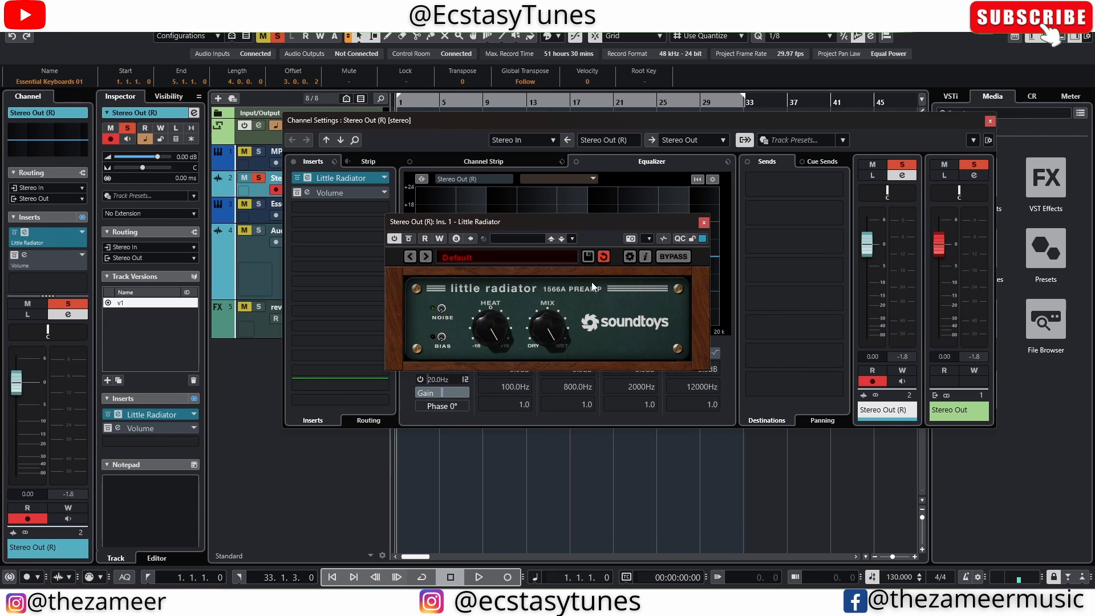
Re-enable the Volume insert on Stereo Out (R), display its editor, and play the track through it
{"action": "left_click", "coordinate": [296, 193]}
{"action": "left_click", "coordinate": [308, 193]}
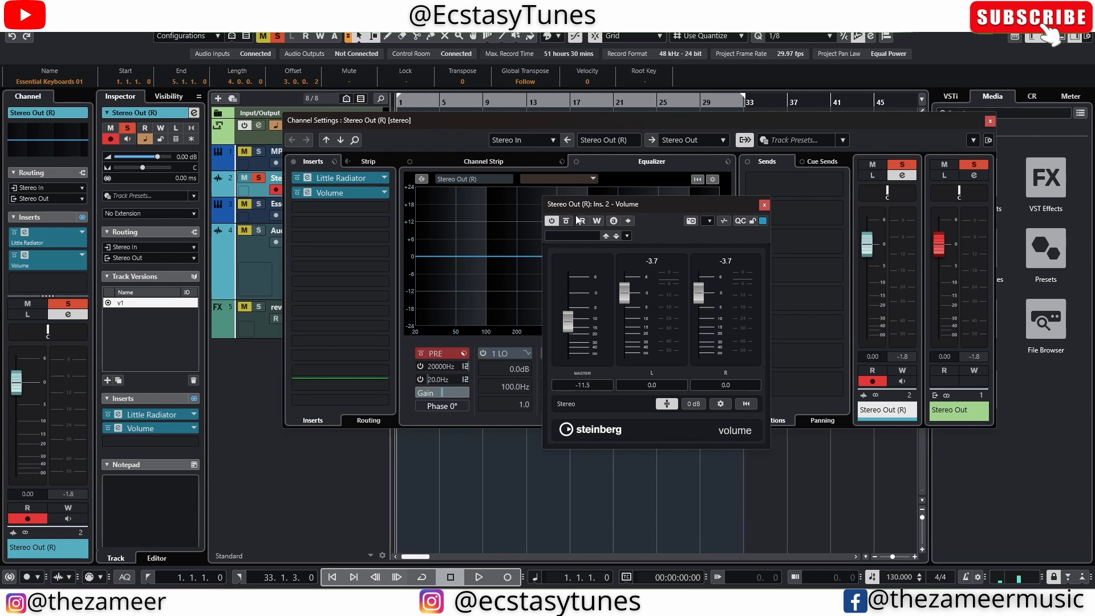
{"action": "key", "text": "space"}
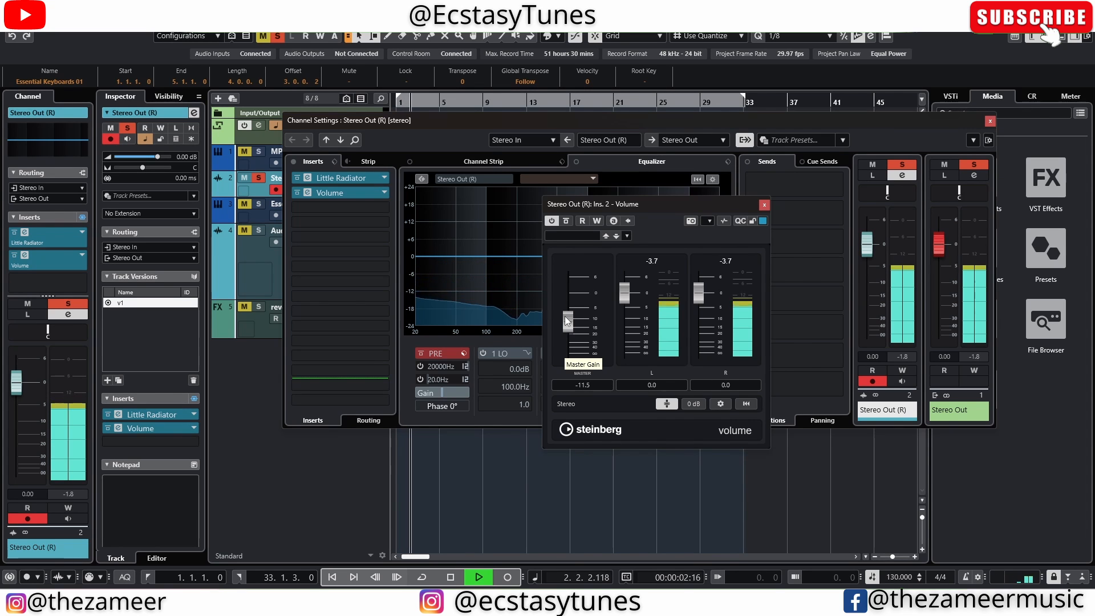
{"action": "key", "text": "space"}
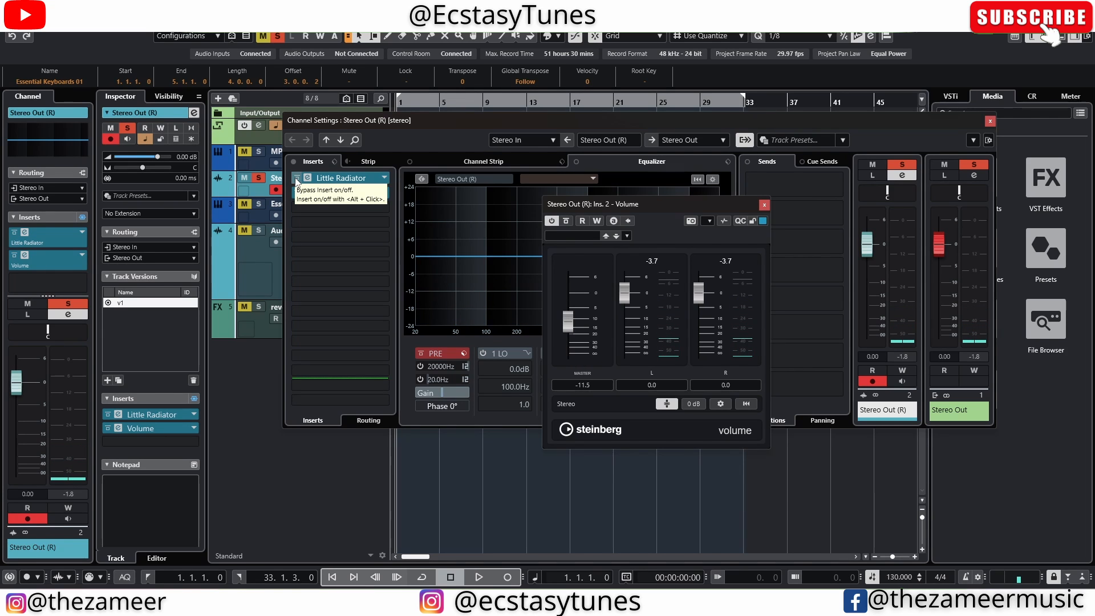
Reset the Stereo Out (R) channel's peak meter and play the track to measure its level with both inserts active
{"action": "left_click", "coordinate": [906, 358]}
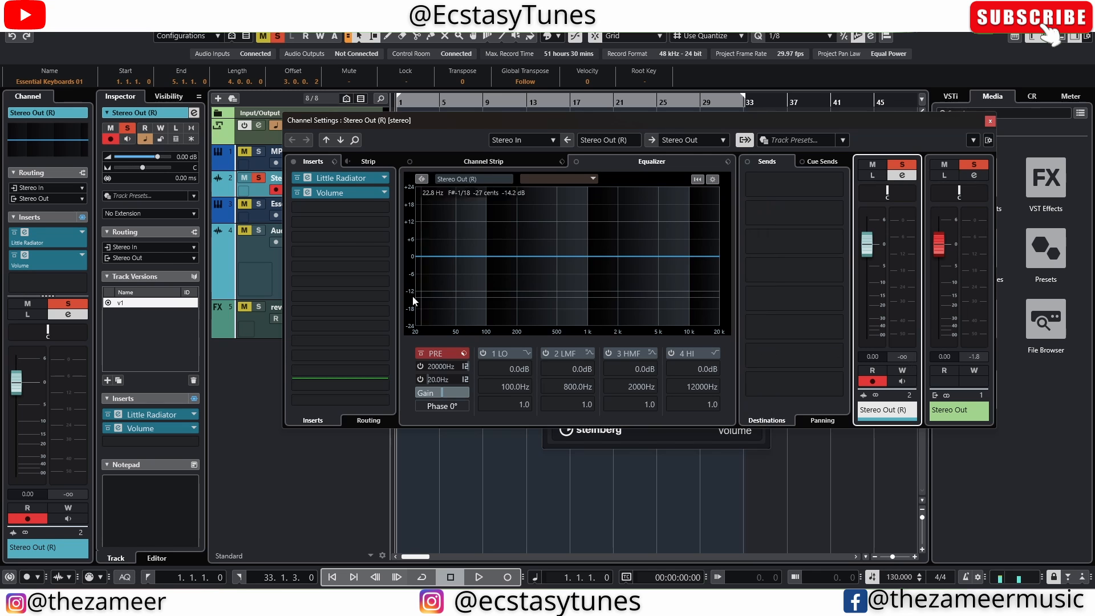
{"action": "key", "text": "space"}
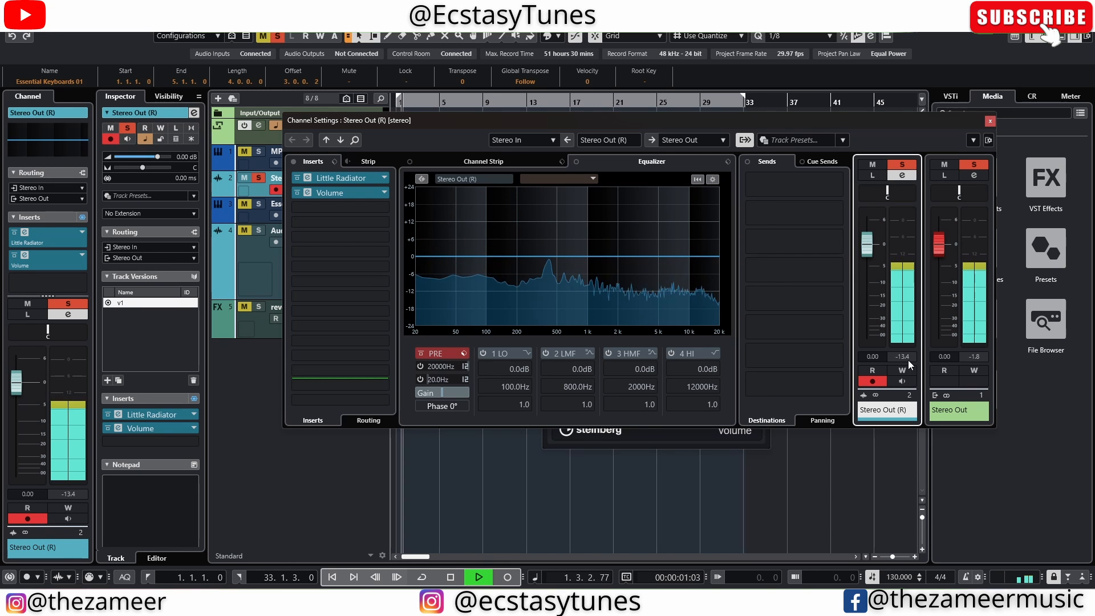
{"action": "key", "text": "space"}
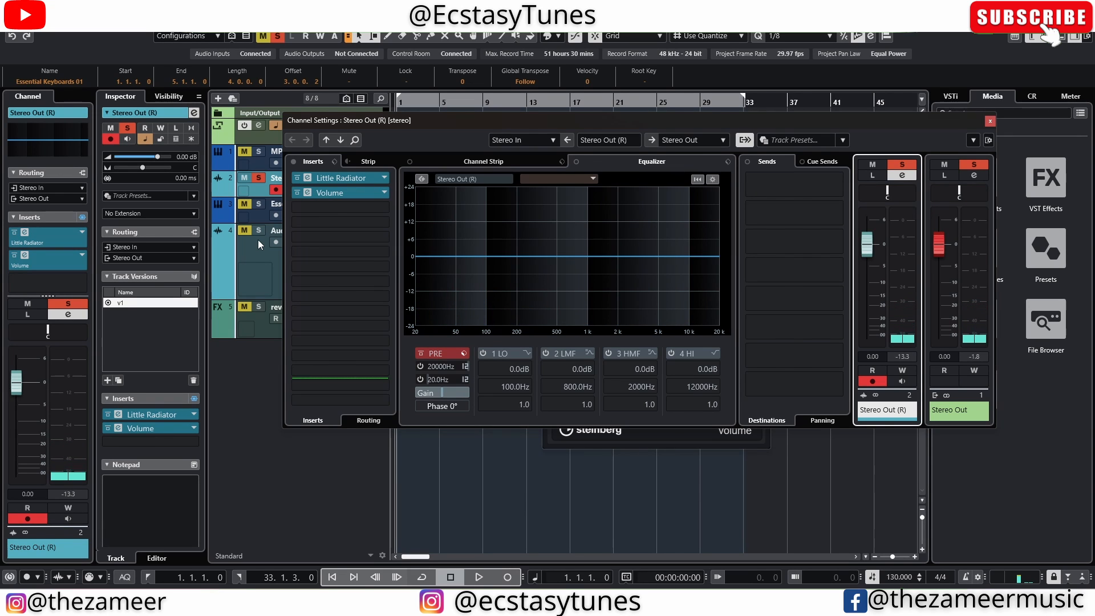
Compare playback of the track with all its inserts bypassed at once and with them active again
{"action": "left_click", "coordinate": [295, 162]}
{"action": "key", "text": "space"}
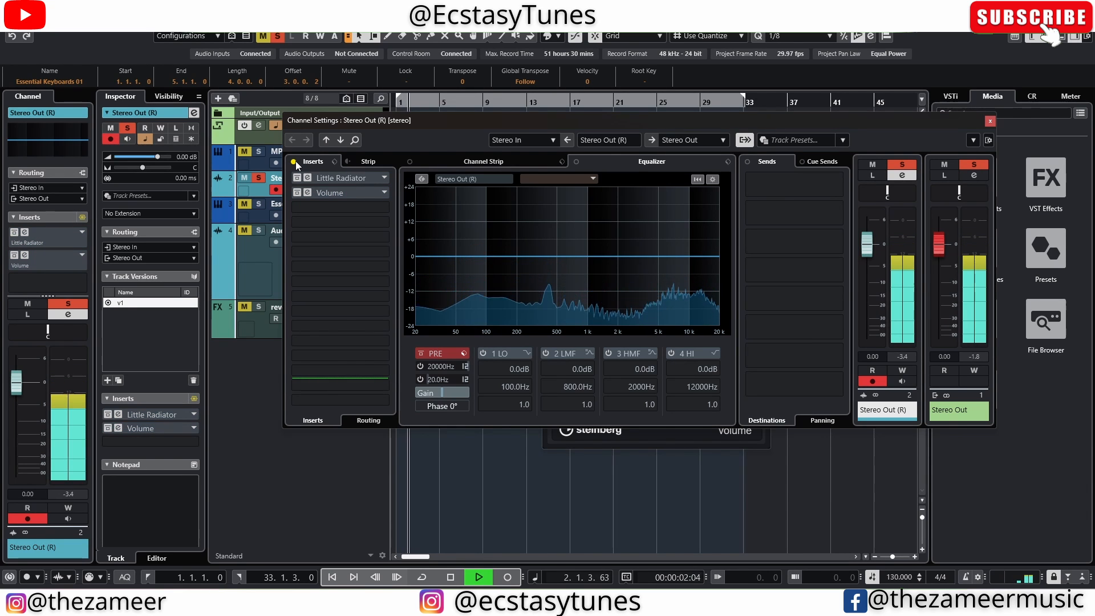
{"action": "key", "text": "space"}
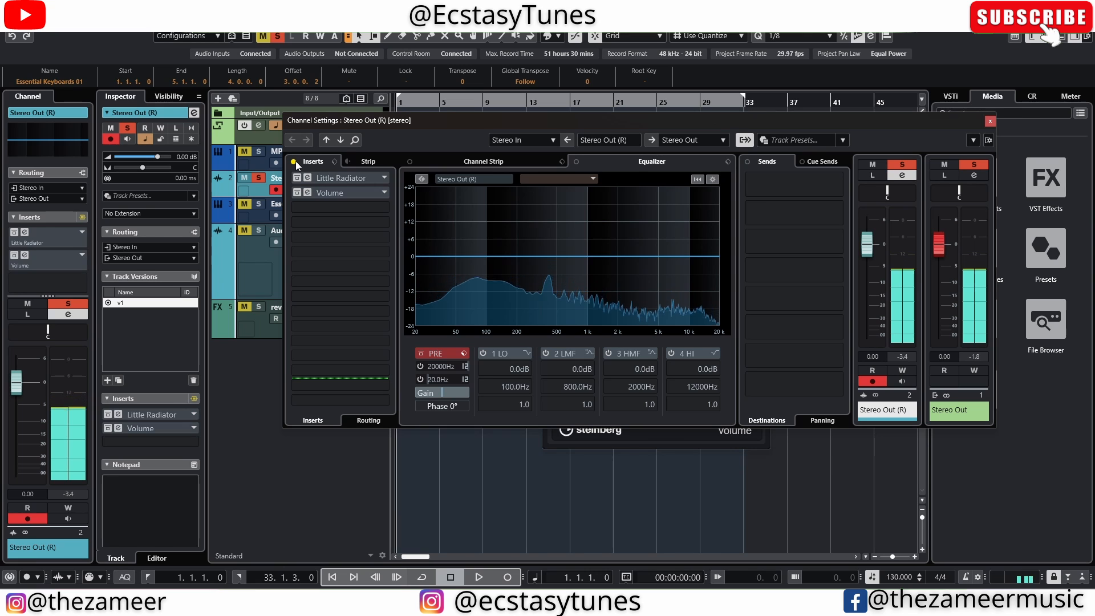
{"action": "left_click", "coordinate": [294, 161]}
{"action": "key", "text": "space"}
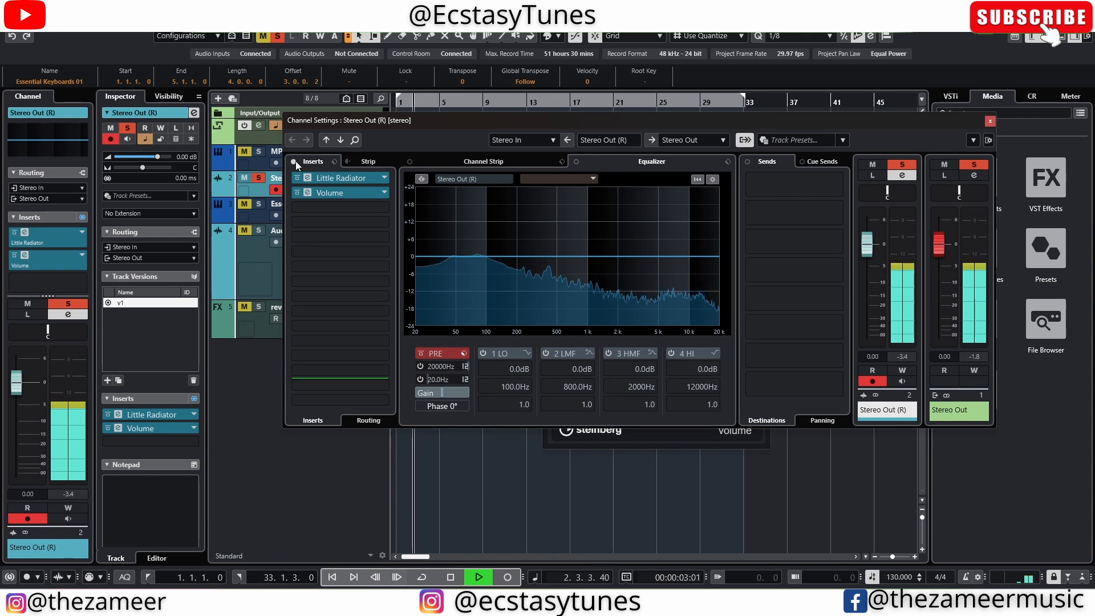
{"action": "key", "text": "space"}
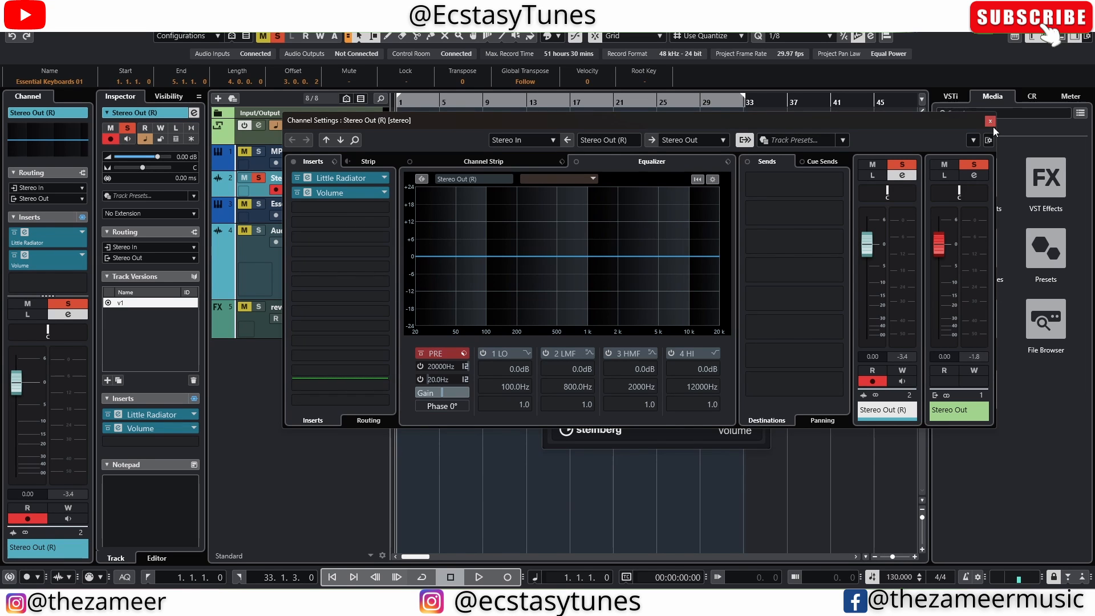
Review the Volume insert's editor once more, and close it along with the channel settings window
{"action": "left_click", "coordinate": [307, 193]}
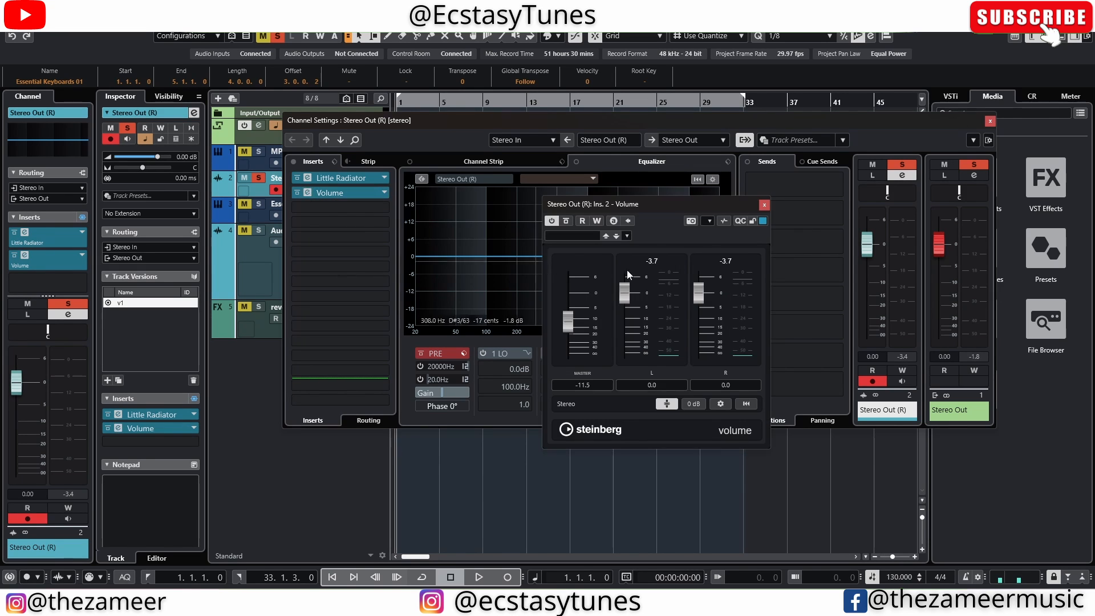
{"action": "left_click", "coordinate": [764, 204]}
{"action": "left_click", "coordinate": [990, 121]}
Add a mono audio track named Vox below Audio 01, using Mono In 2 (Input 2) as its input
{"action": "left_click", "coordinate": [388, 265]}
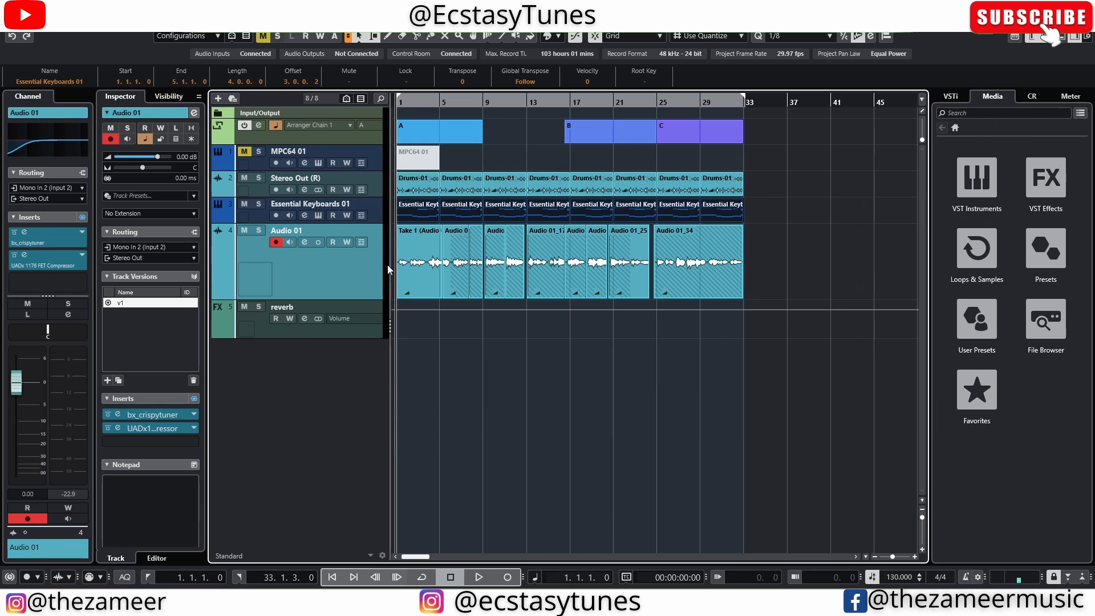
{"action": "right_click", "coordinate": [303, 265]}
{"action": "mouse_move", "coordinate": [339, 279]}
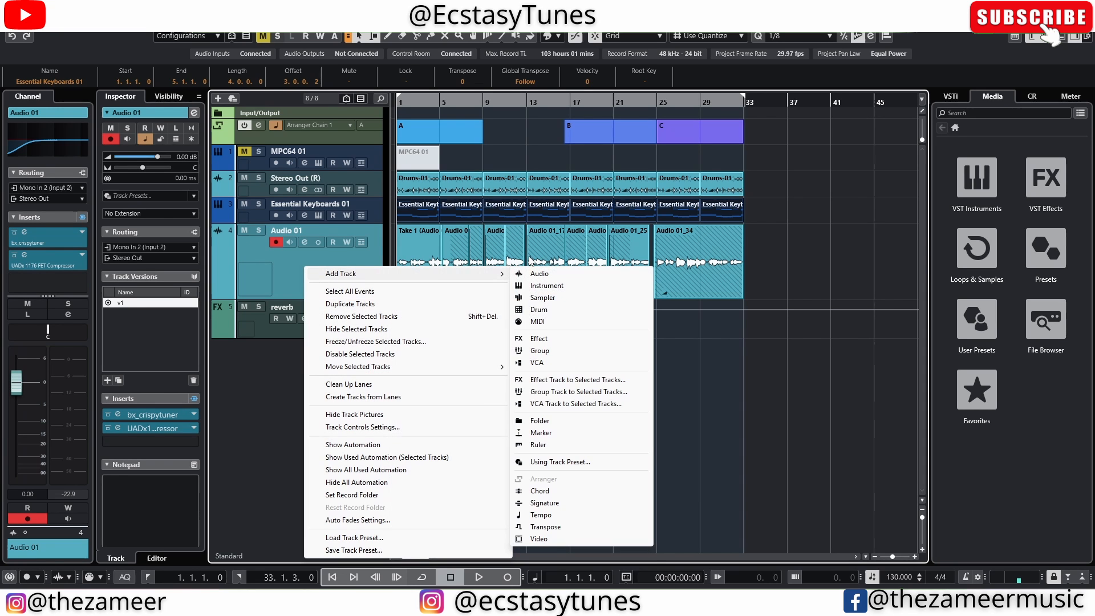
{"action": "left_click", "coordinate": [540, 274]}
{"action": "left_click", "coordinate": [786, 296]}
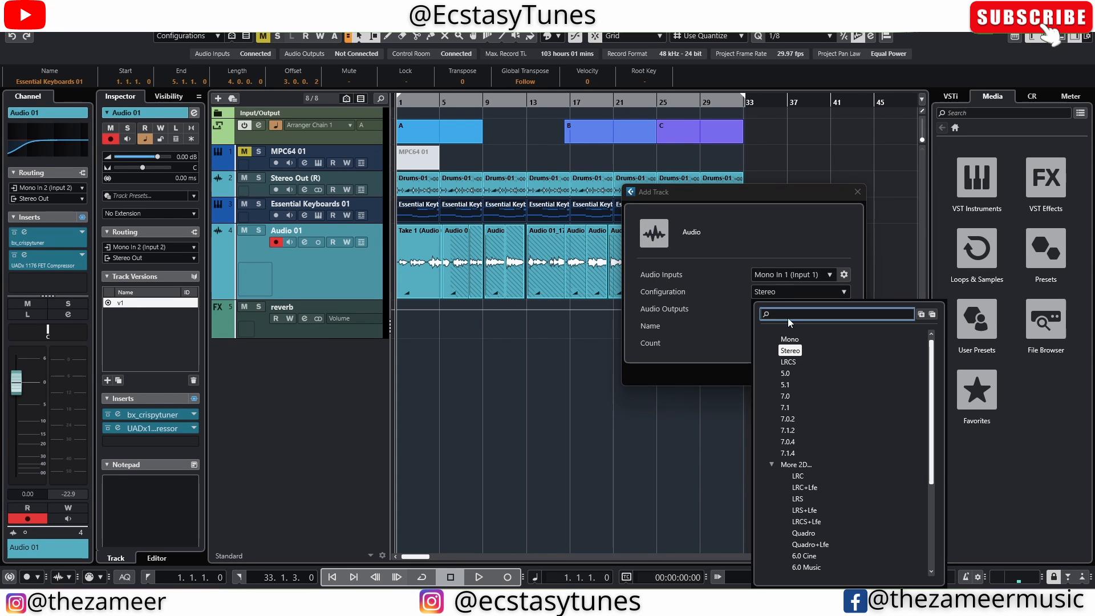
{"action": "left_click", "coordinate": [789, 339]}
{"action": "left_click", "coordinate": [787, 275]}
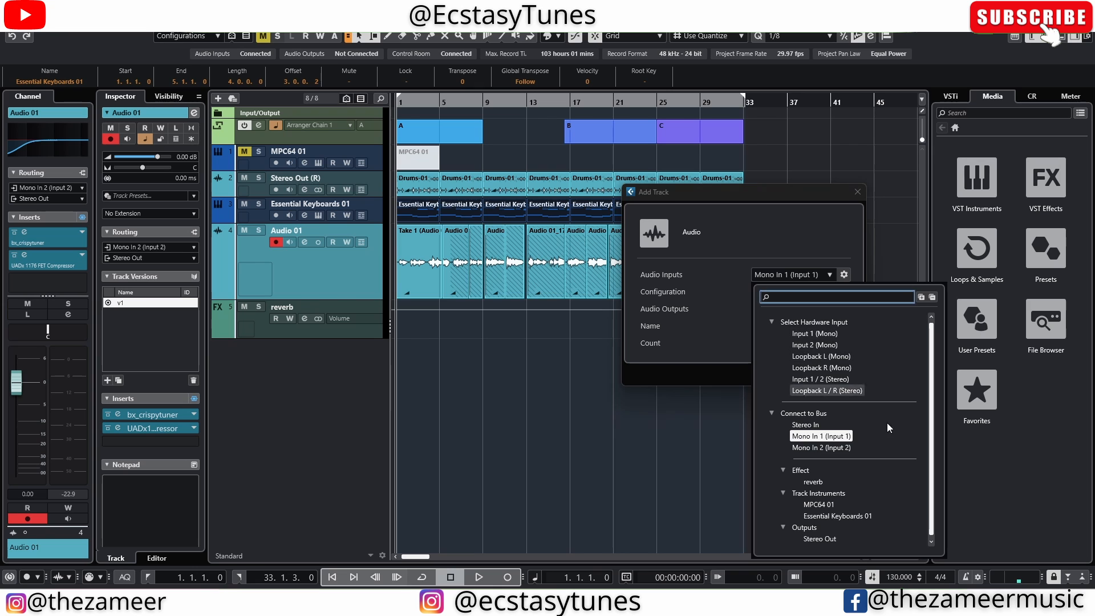
{"action": "left_click", "coordinate": [839, 447]}
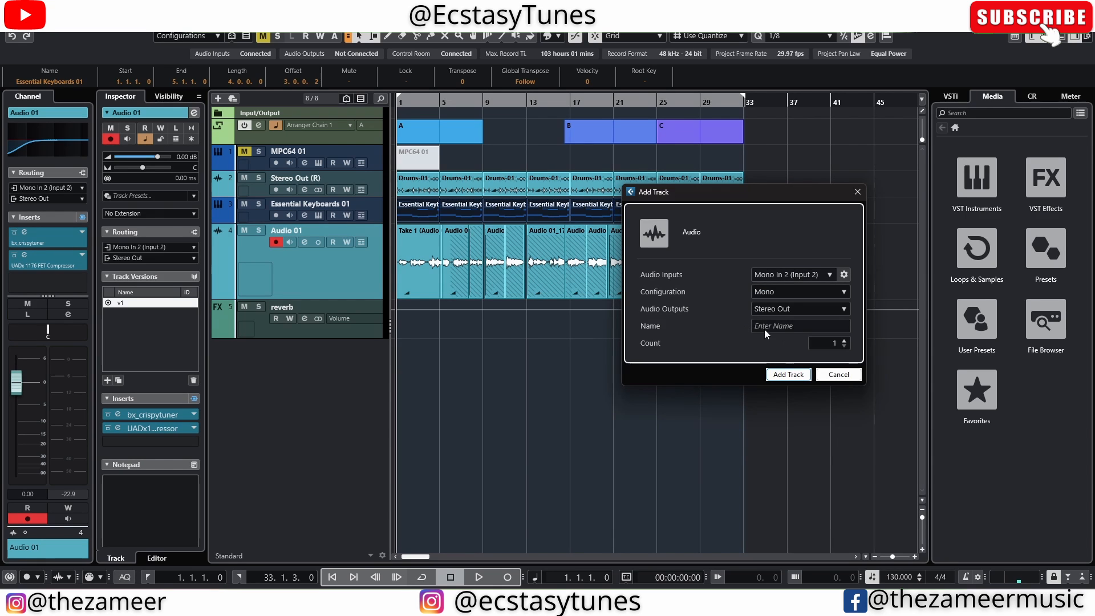
{"action": "type", "text": "Vox"}
{"action": "key", "text": "Return"}
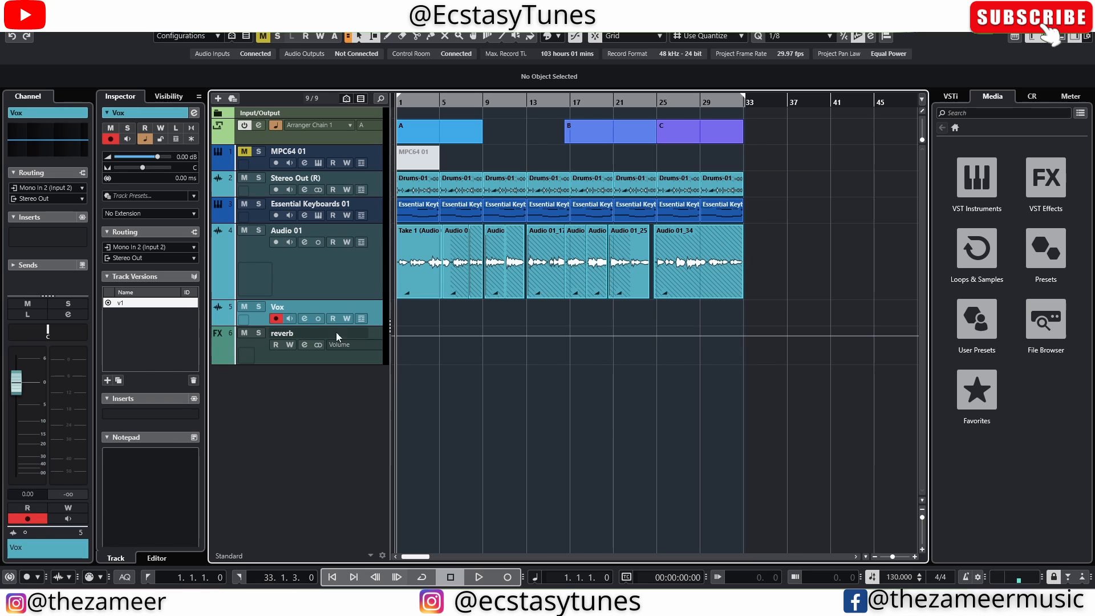
Increase the Vox track's height and briefly switch its input monitoring on and off
{"action": "left_click_drag", "start_coordinate": [368, 325], "coordinate": [363, 376]}
{"action": "left_click", "coordinate": [292, 320]}
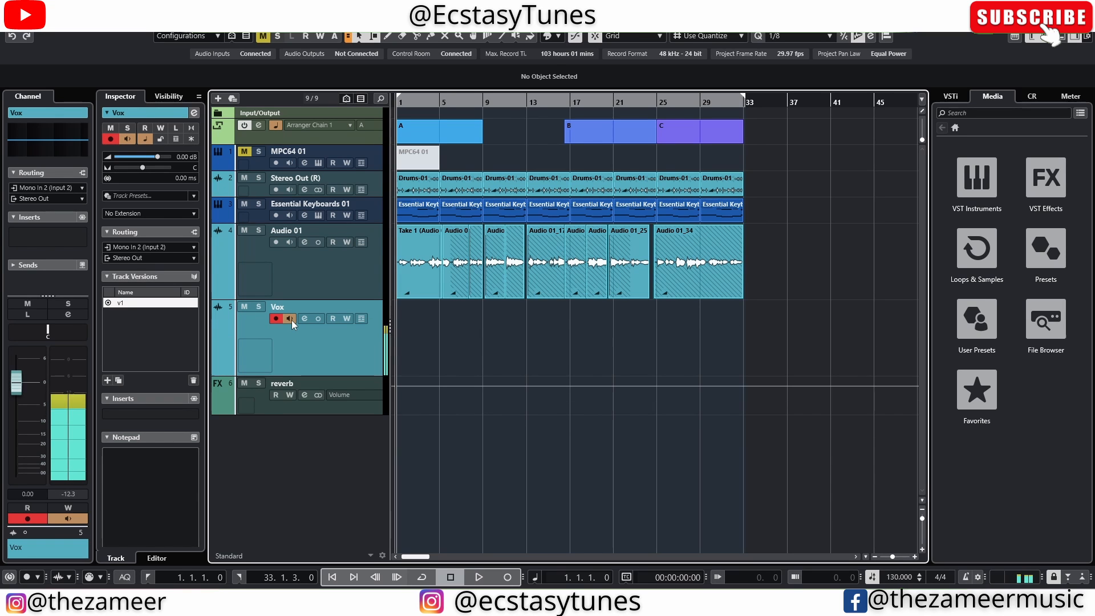
{"action": "left_click", "coordinate": [292, 320]}
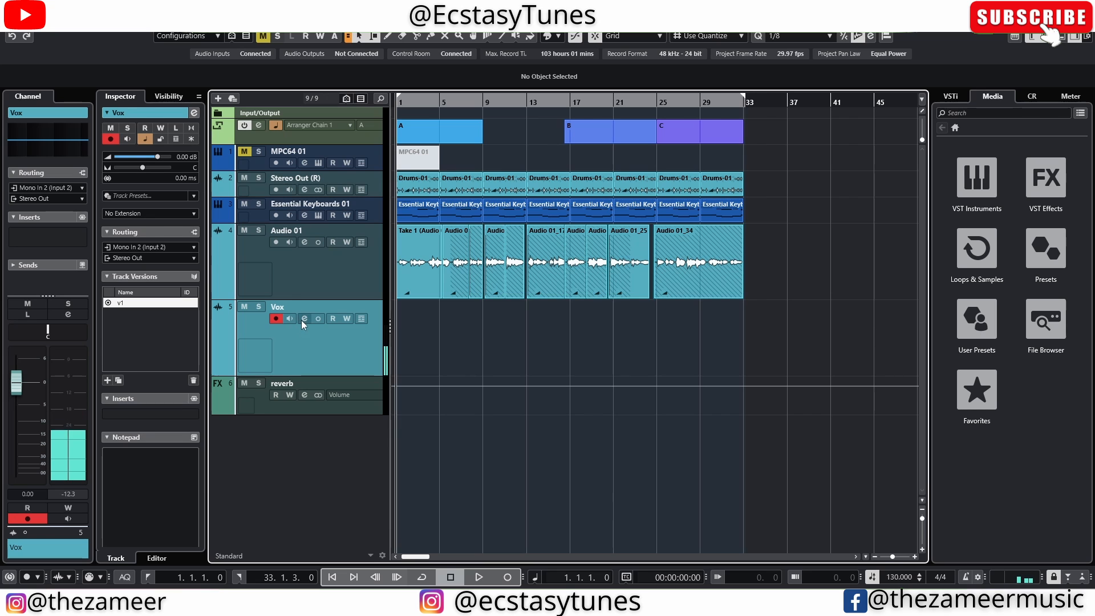
Add a stereo MReverbMB effect track named rverb to the Vox channel's first send, and close the plug-in editor
{"action": "left_click", "coordinate": [304, 318]}
{"action": "right_click", "coordinate": [794, 182]}
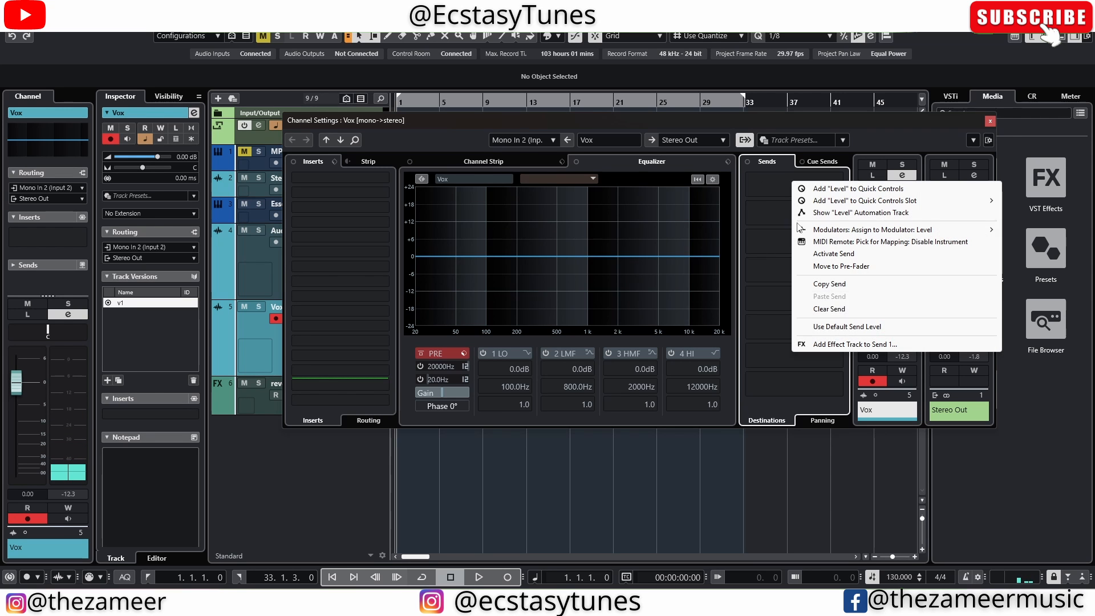
{"action": "left_click", "coordinate": [833, 343]}
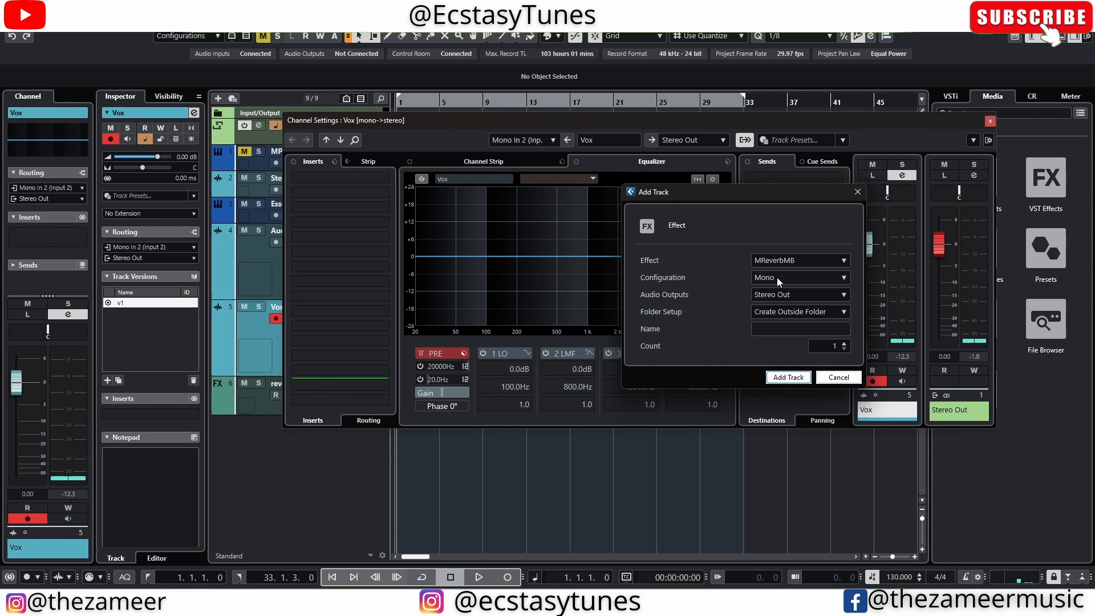
{"action": "left_click", "coordinate": [777, 277]}
{"action": "left_click", "coordinate": [802, 337]}
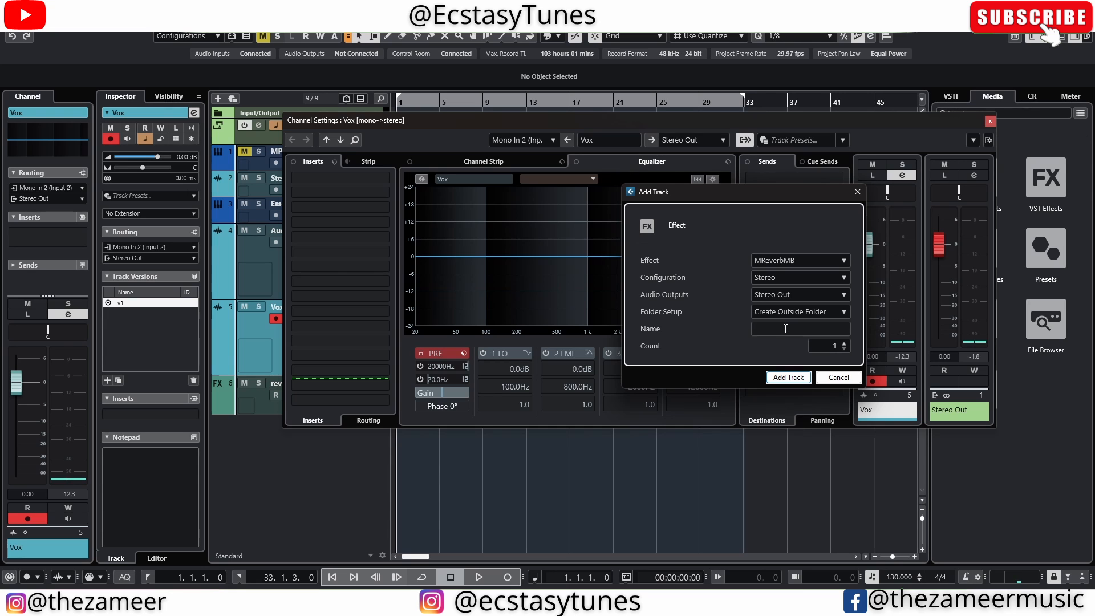
{"action": "type", "text": "rverb"}
{"action": "key", "text": "Return"}
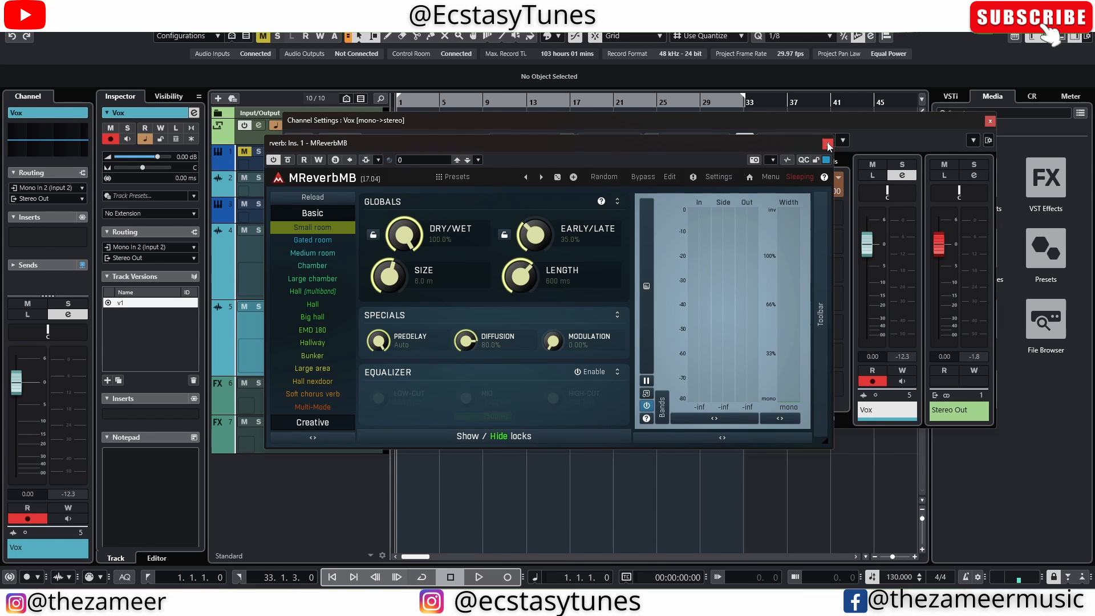
{"action": "left_click", "coordinate": [827, 143]}
Record a short take on the soloed Vox track with input monitoring on and its channel settings closed
{"action": "left_click", "coordinate": [291, 318]}
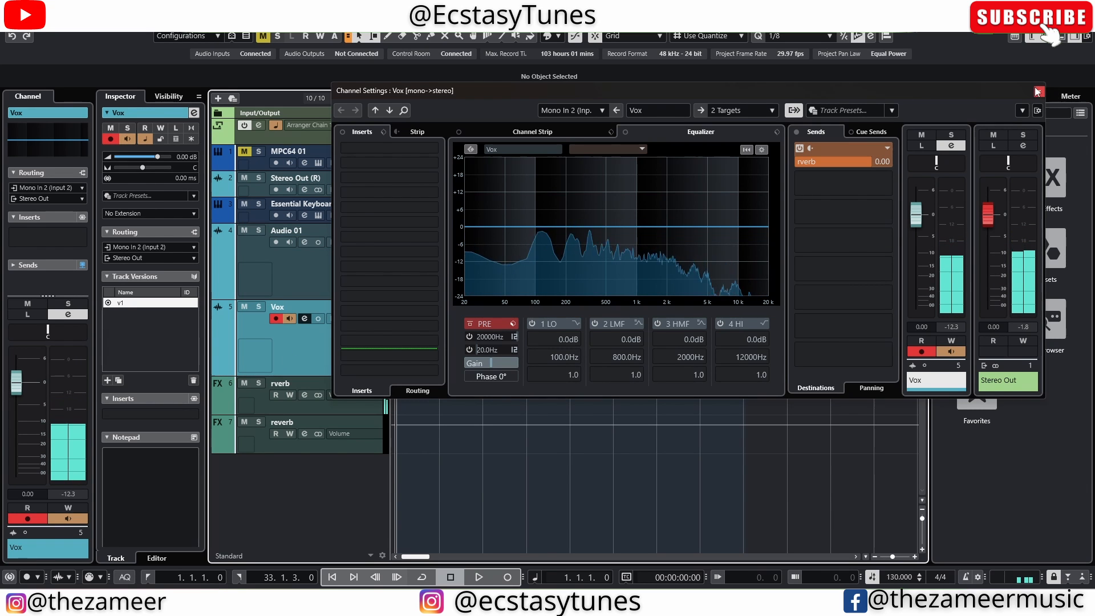
{"action": "left_click", "coordinate": [304, 319]}
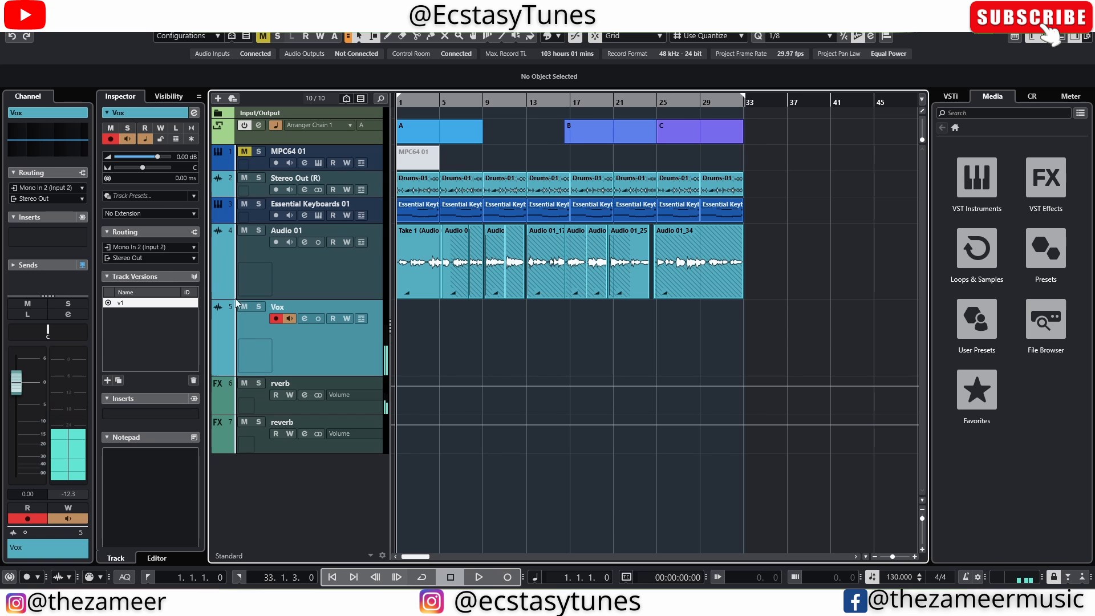
{"action": "left_click", "coordinate": [259, 307]}
{"action": "key", "text": "KP_Multiply"}
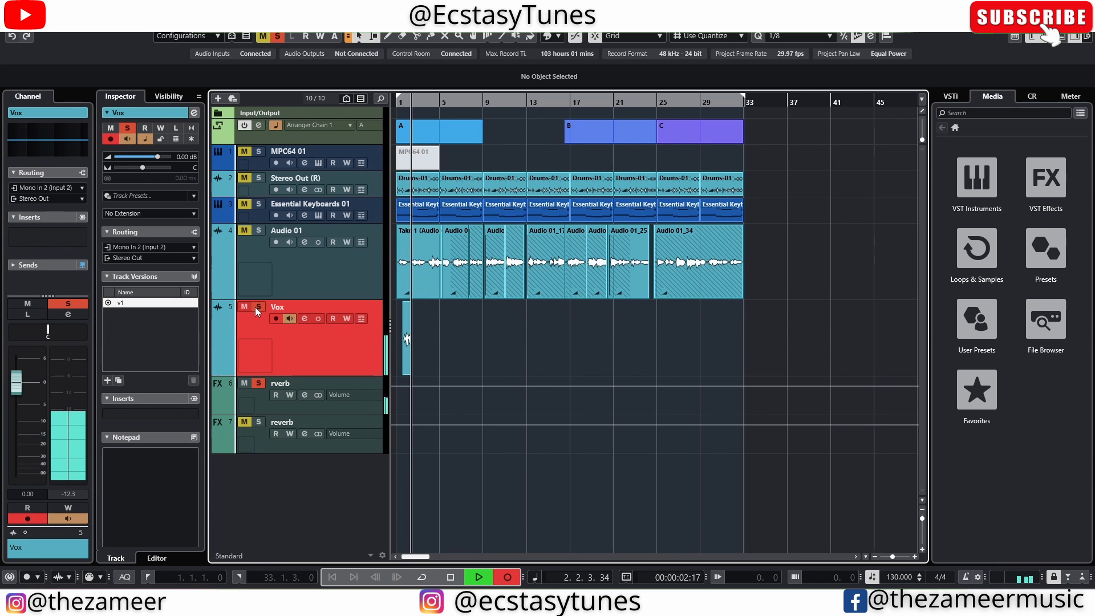
{"action": "key", "text": "KP_Multiply"}
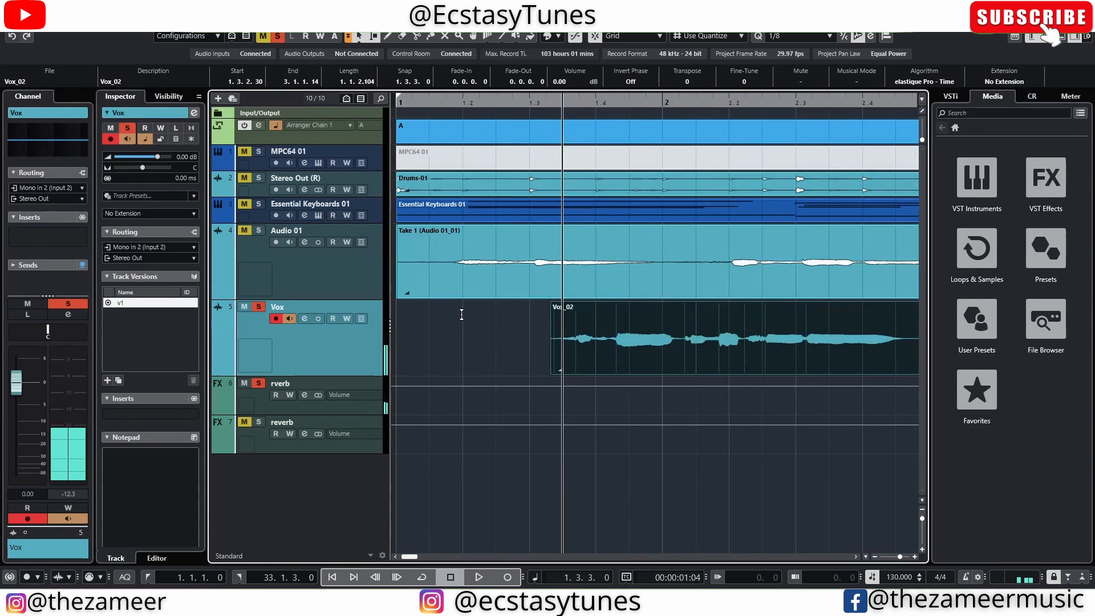
Play back the Vox_02 take from just before its start while the track's input monitoring is on
{"action": "left_click", "coordinate": [462, 315]}
{"action": "key", "text": "space"}
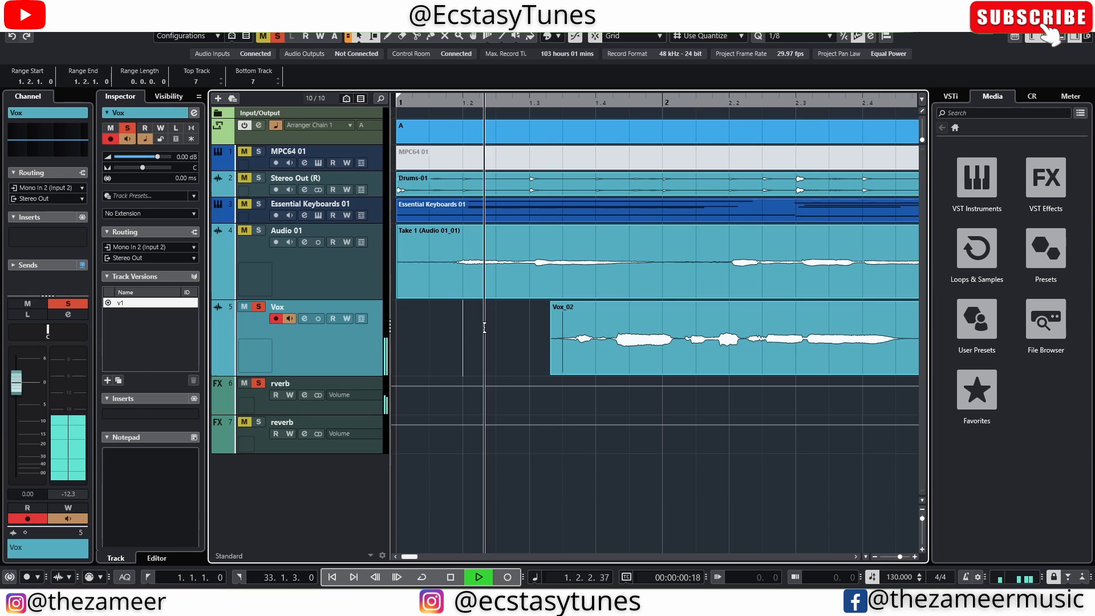
{"action": "key", "text": "g"}
{"action": "key", "text": "g"}
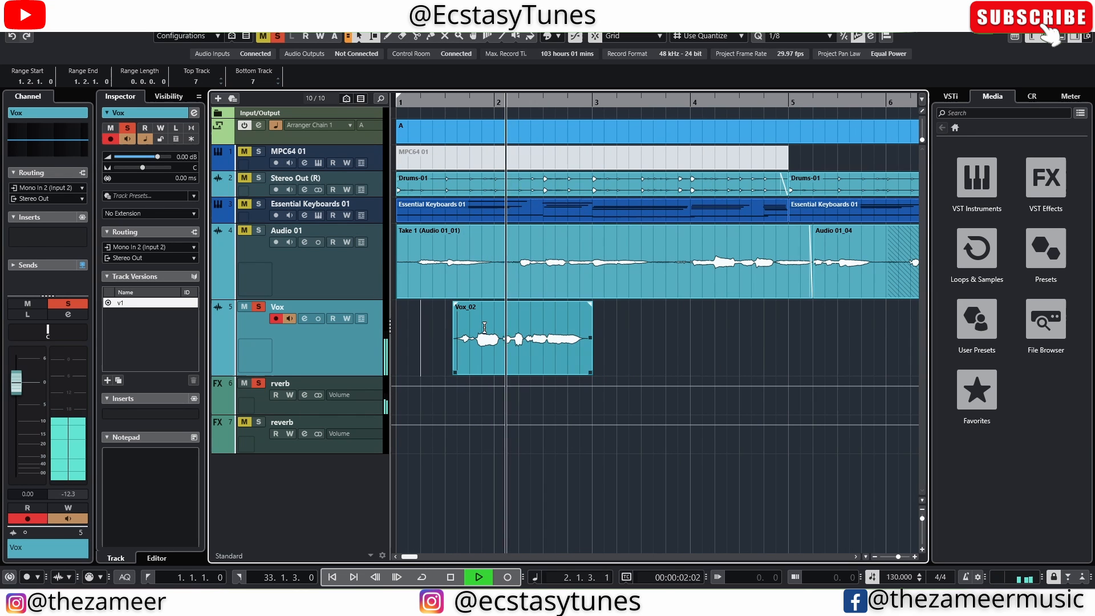
{"action": "left_click", "coordinate": [546, 367]}
{"action": "key", "text": "space"}
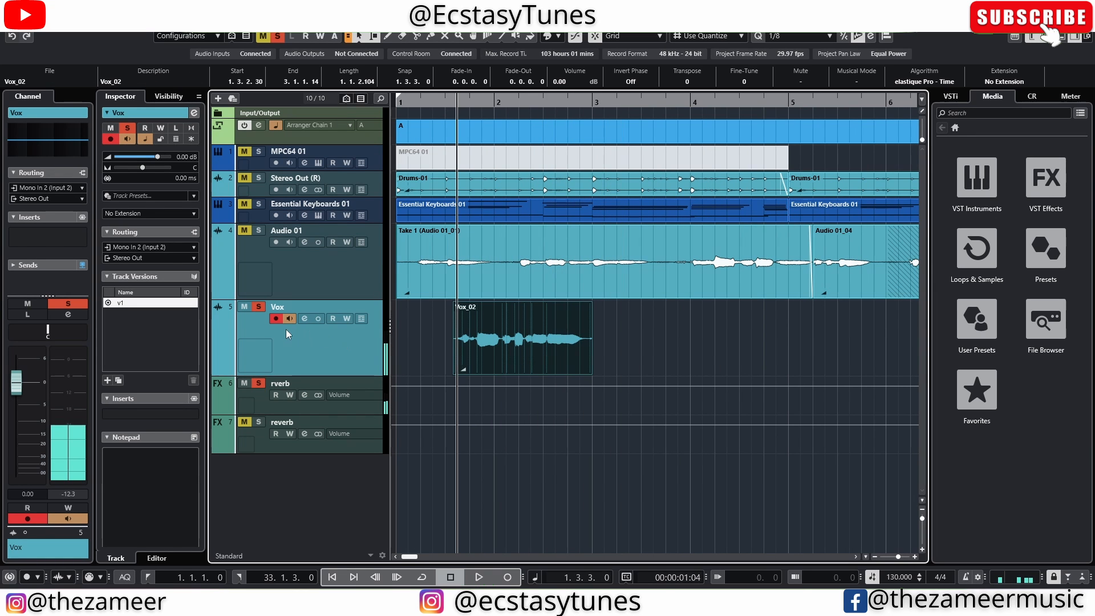
Play the Vox_02 take with input monitoring off, and return the project cursor to the take's start
{"action": "left_click", "coordinate": [287, 318]}
{"action": "key", "text": "space"}
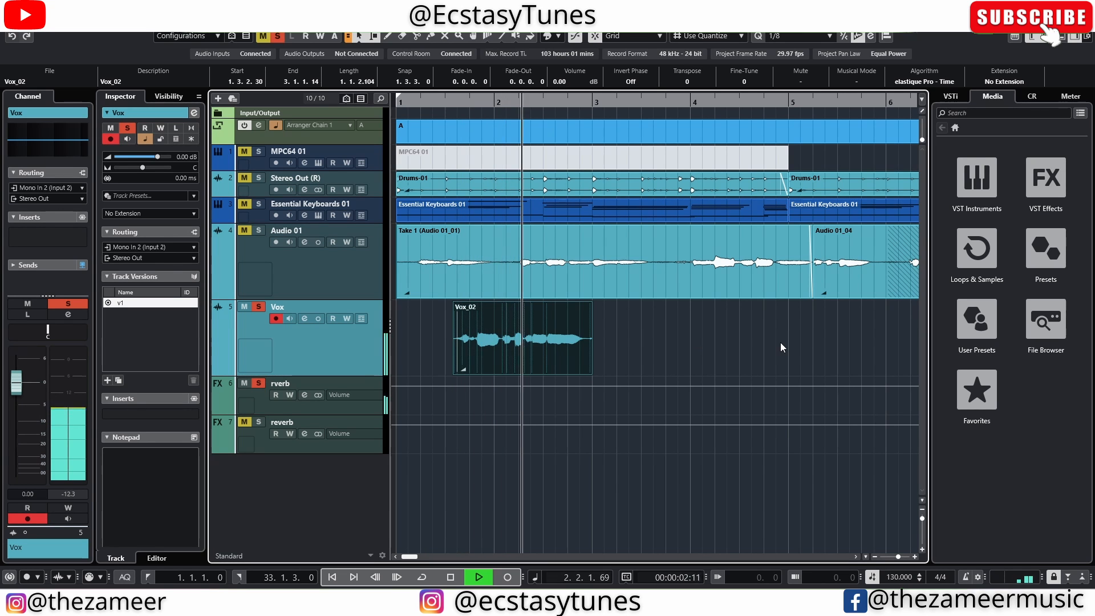
{"action": "key", "text": "space"}
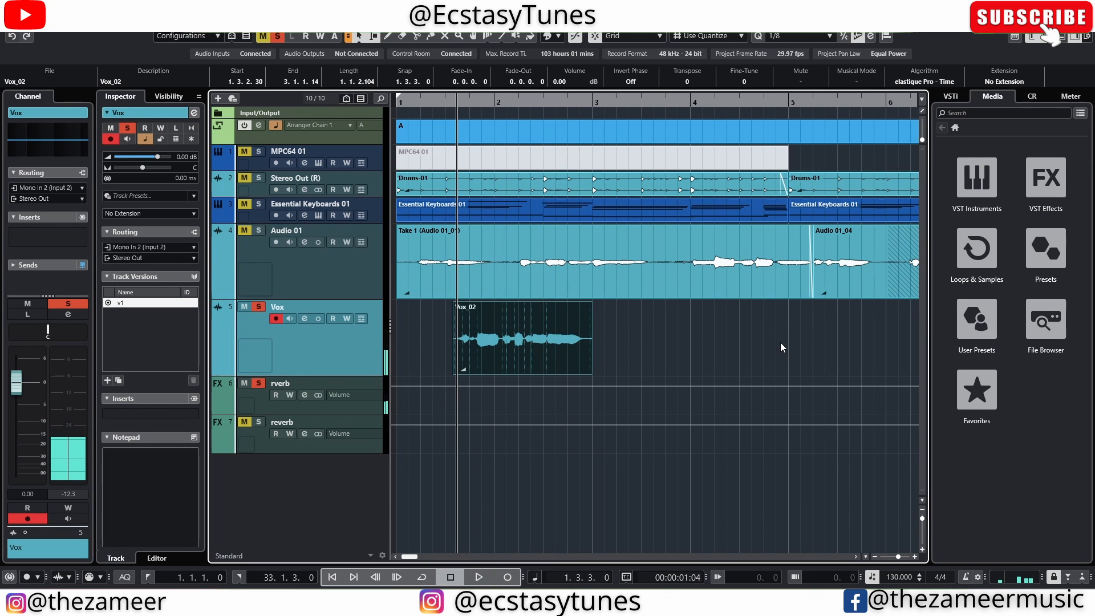
{"action": "left_click", "coordinate": [526, 348]}
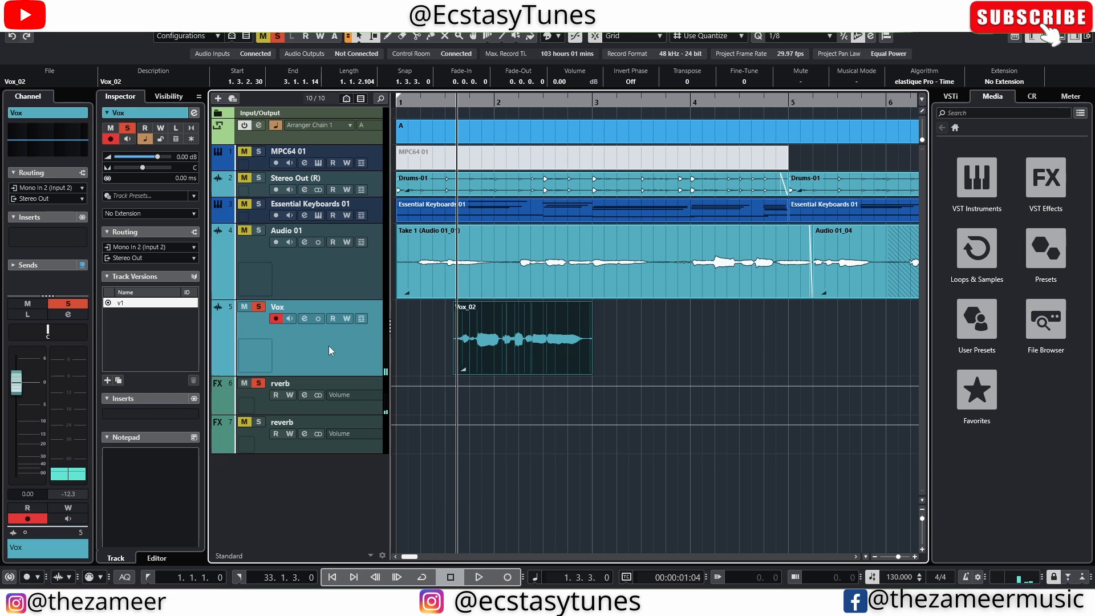
{"action": "left_click", "coordinate": [421, 342]}
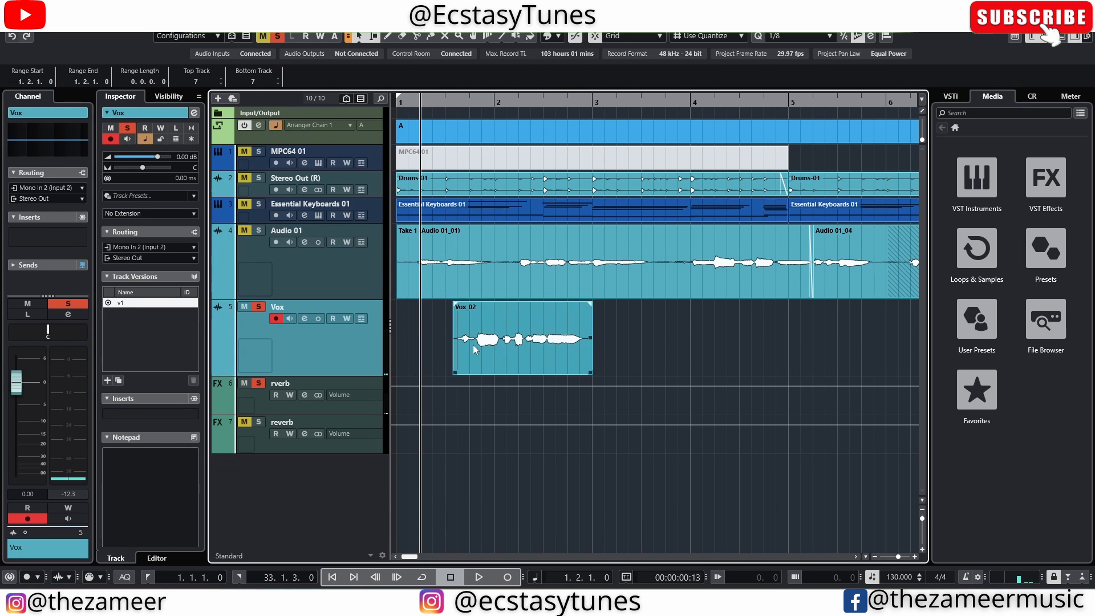
{"action": "left_click", "coordinate": [474, 346]}
{"action": "key", "text": "l"}
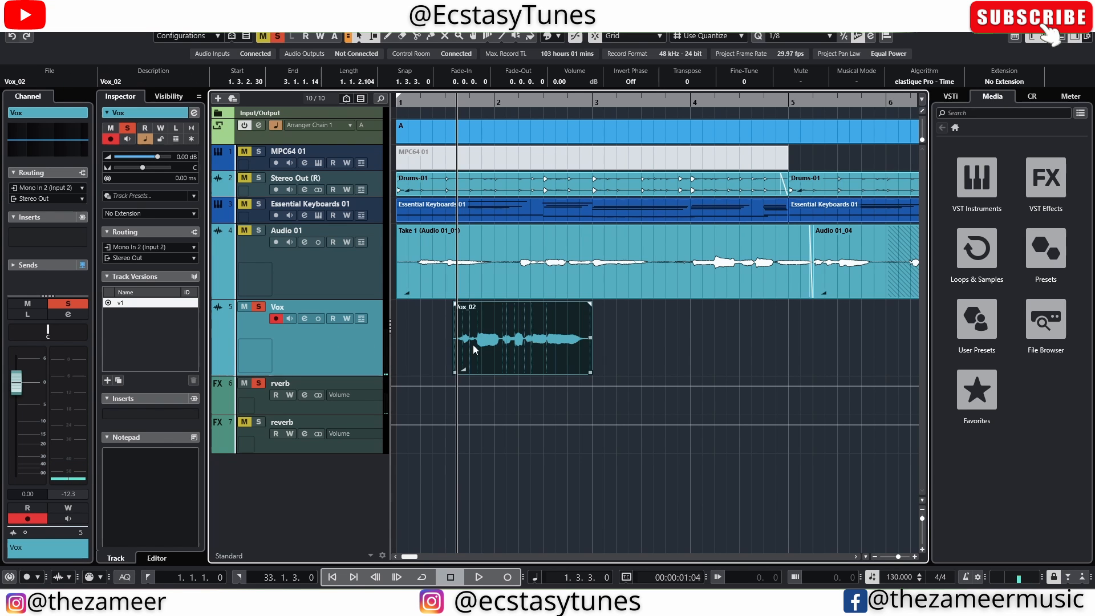
Turn on Vox's input monitoring and duplicate the track without its events, with the copy's monitoring off and solo on
{"action": "left_click", "coordinate": [290, 319]}
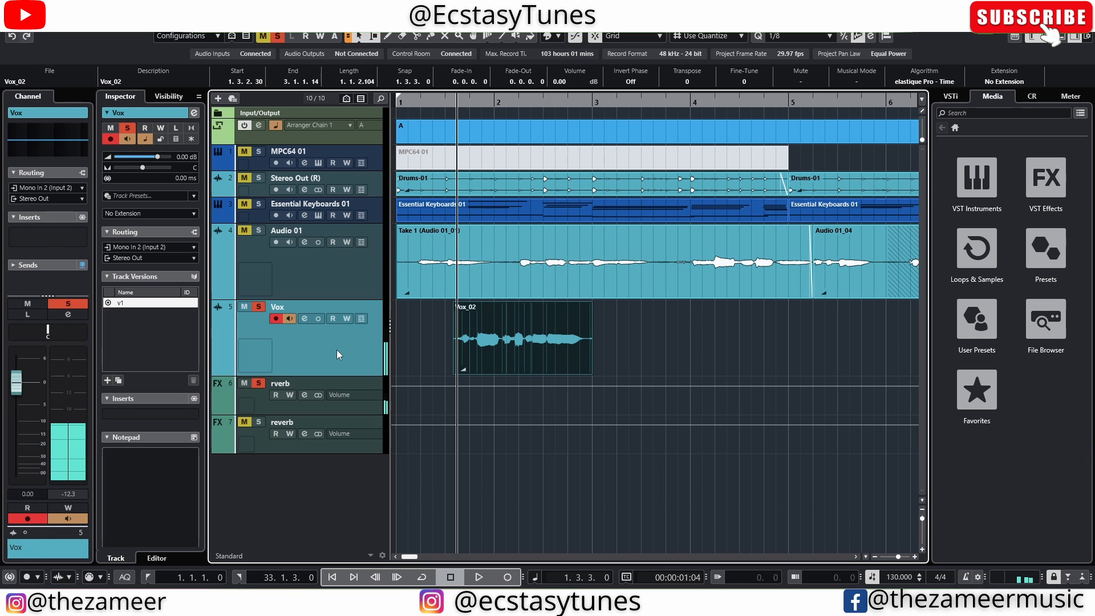
{"action": "key", "text": "ctrl+shift+d"}
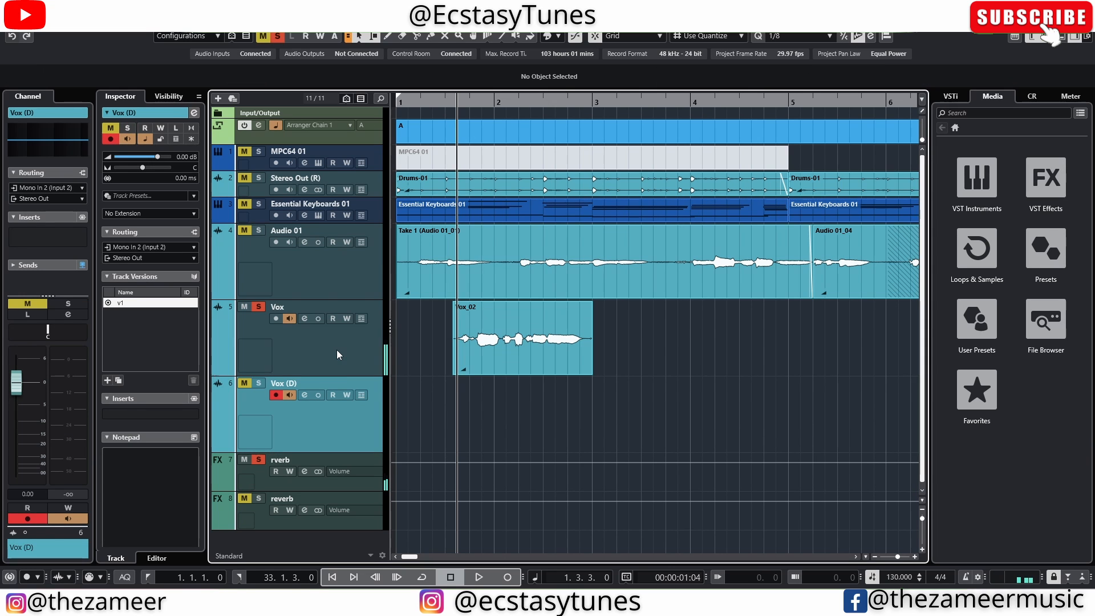
{"action": "left_click", "coordinate": [289, 396]}
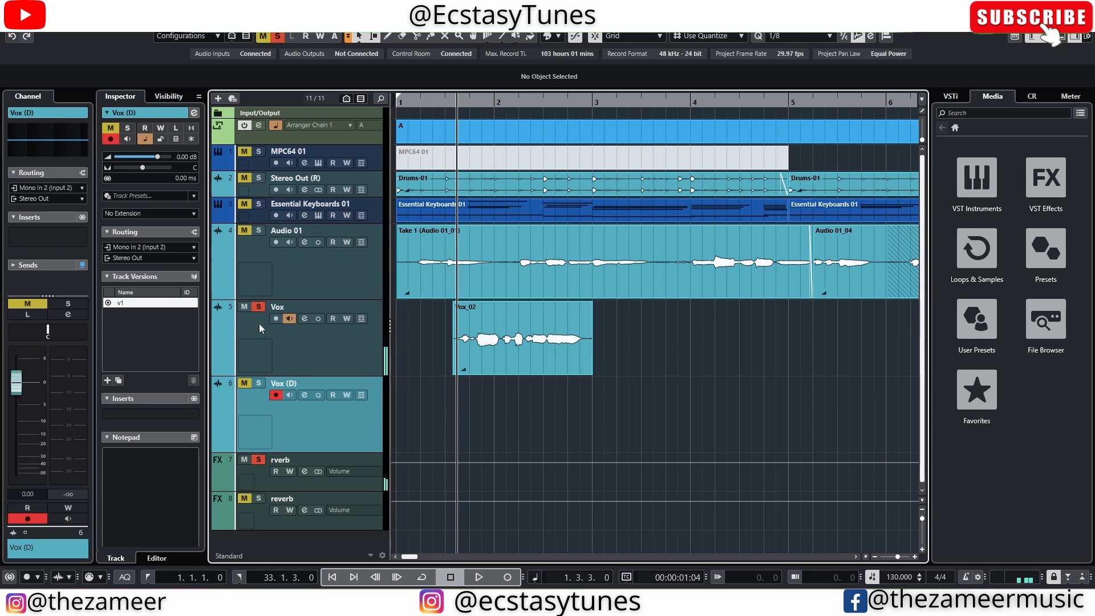
{"action": "left_click", "coordinate": [258, 382]}
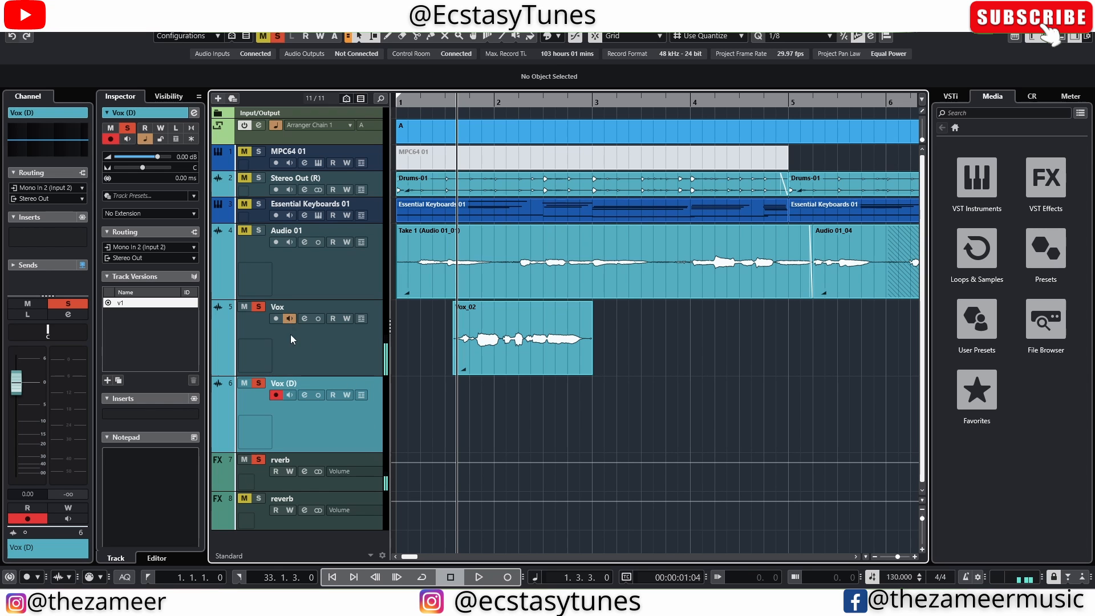
Mark the range 1.3.1 to 3.1.3 on Vox (D) with the cursor at its start, and reselect the Vox track
{"action": "left_click", "coordinate": [304, 344]}
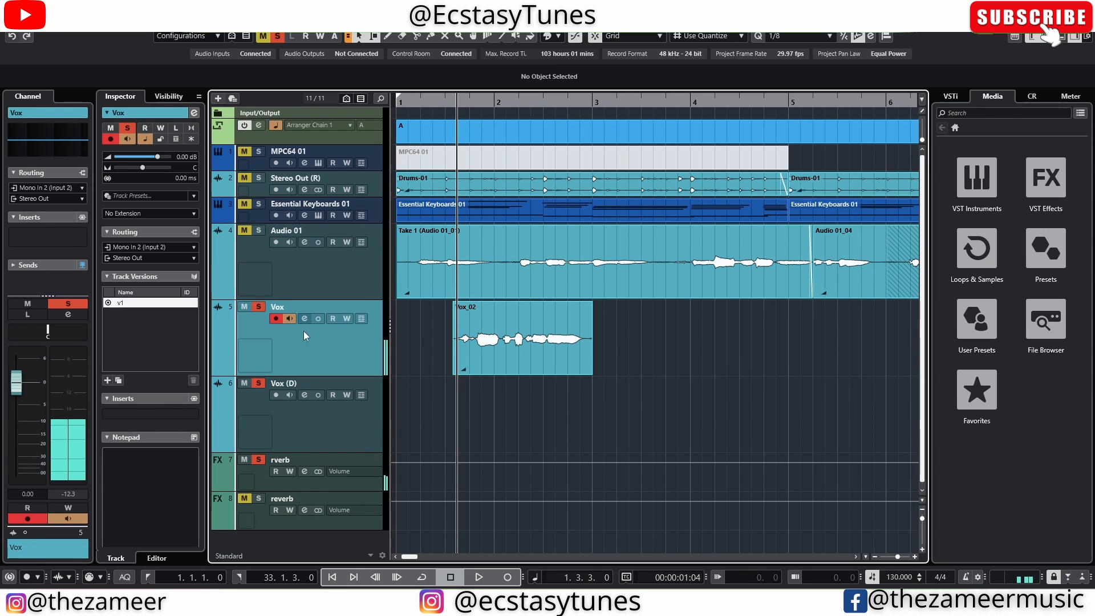
{"action": "left_click", "coordinate": [316, 419]}
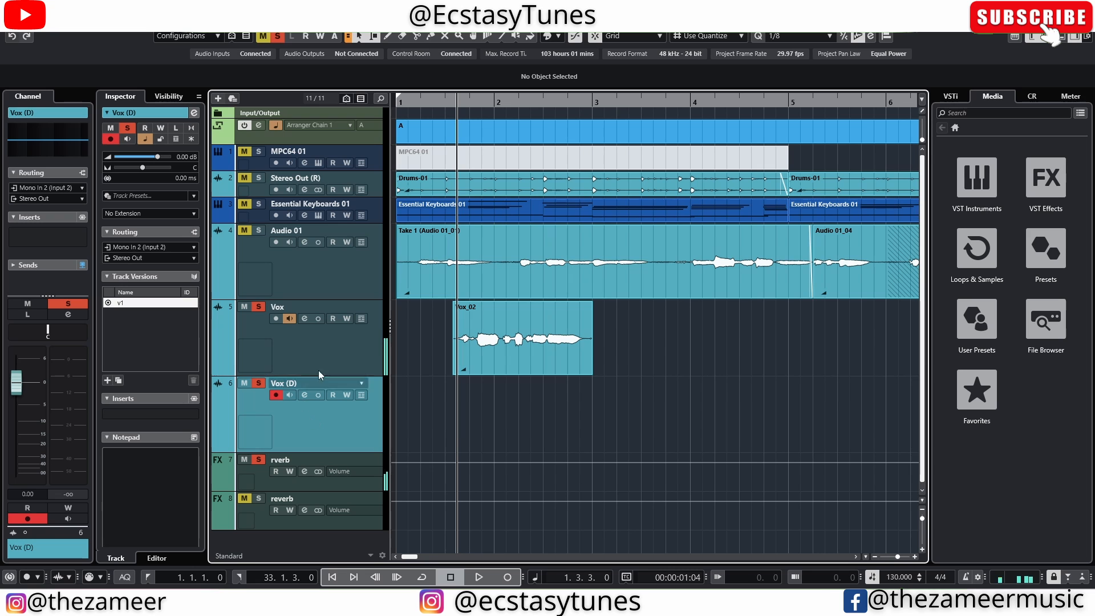
{"action": "left_click_drag", "start_coordinate": [447, 405], "coordinate": [599, 401]}
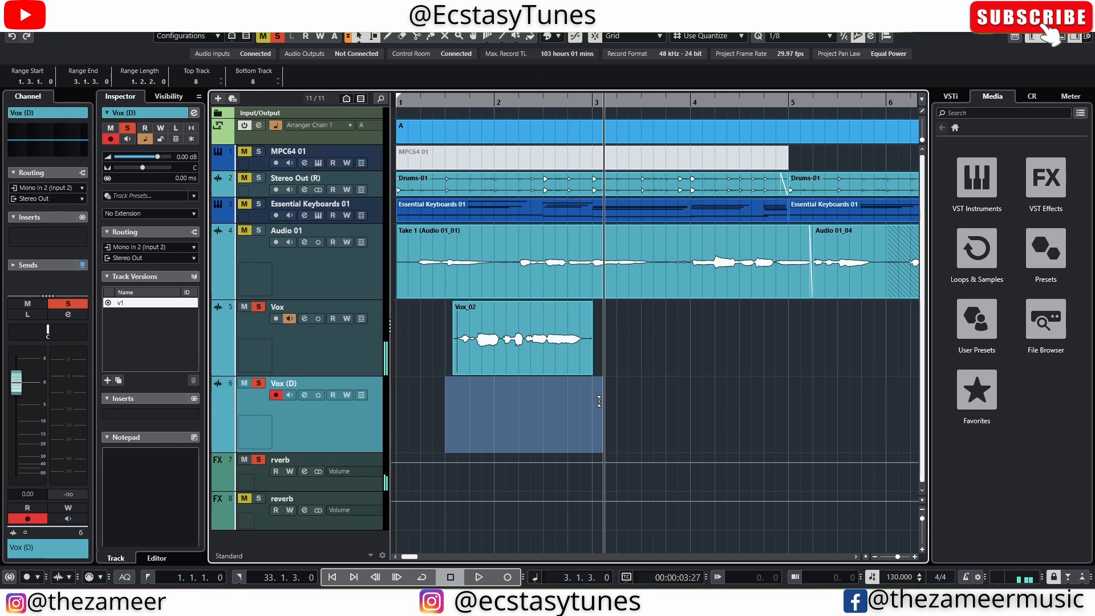
{"action": "key", "text": "l"}
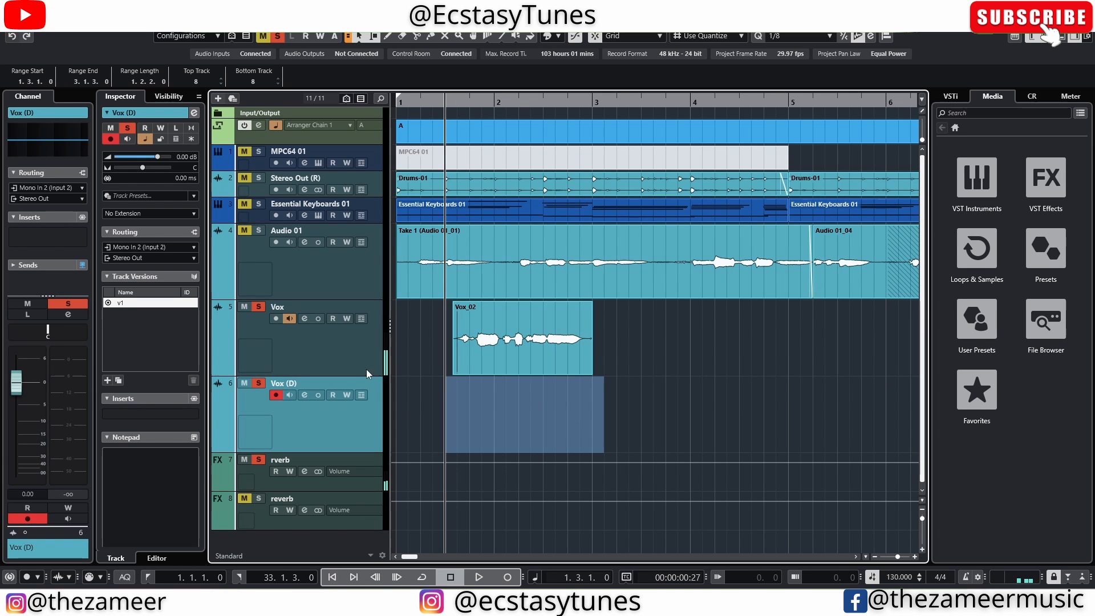
{"action": "left_click", "coordinate": [332, 354]}
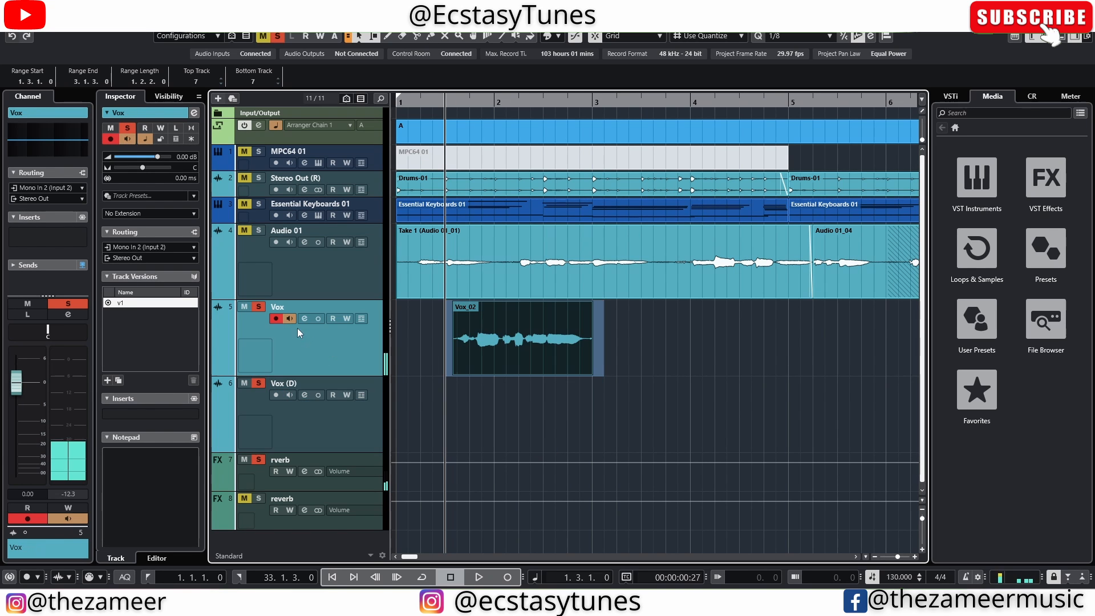